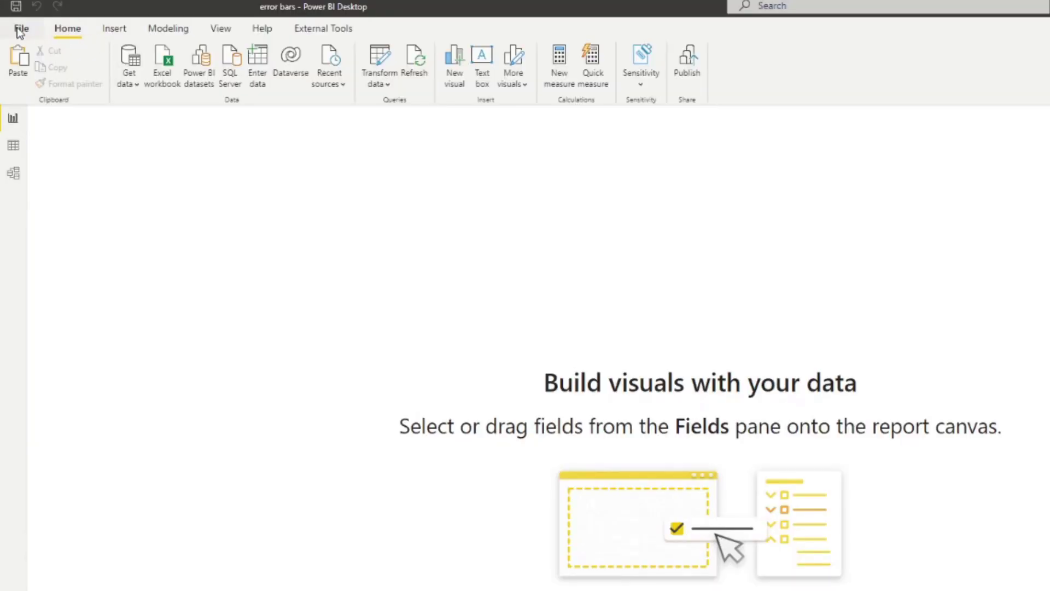
Review the Preview features page in Options and close it without changing anything
left_click(13, 20)
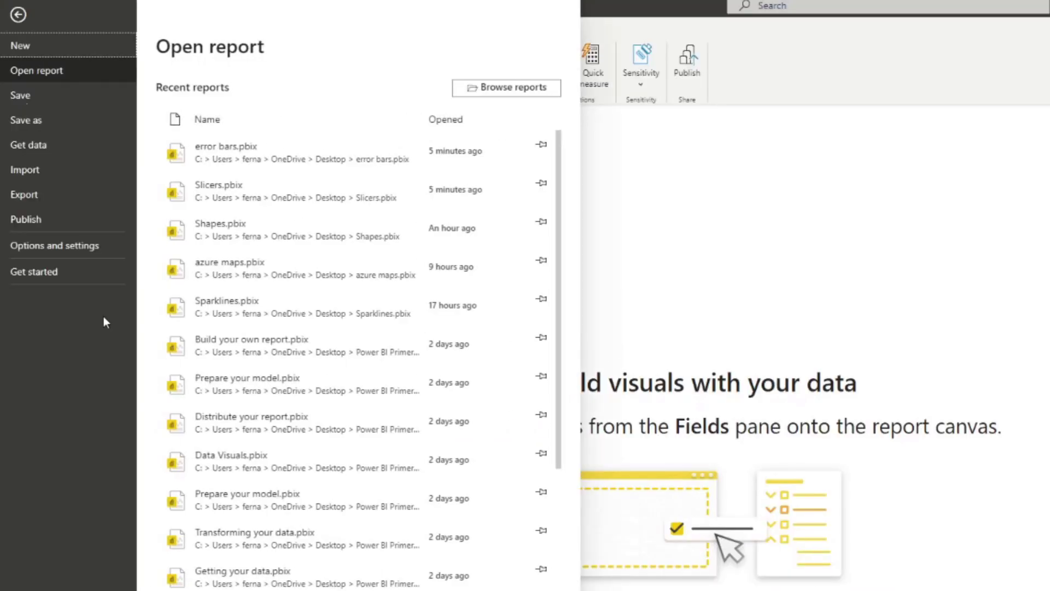
left_click(97, 257)
left_click(223, 86)
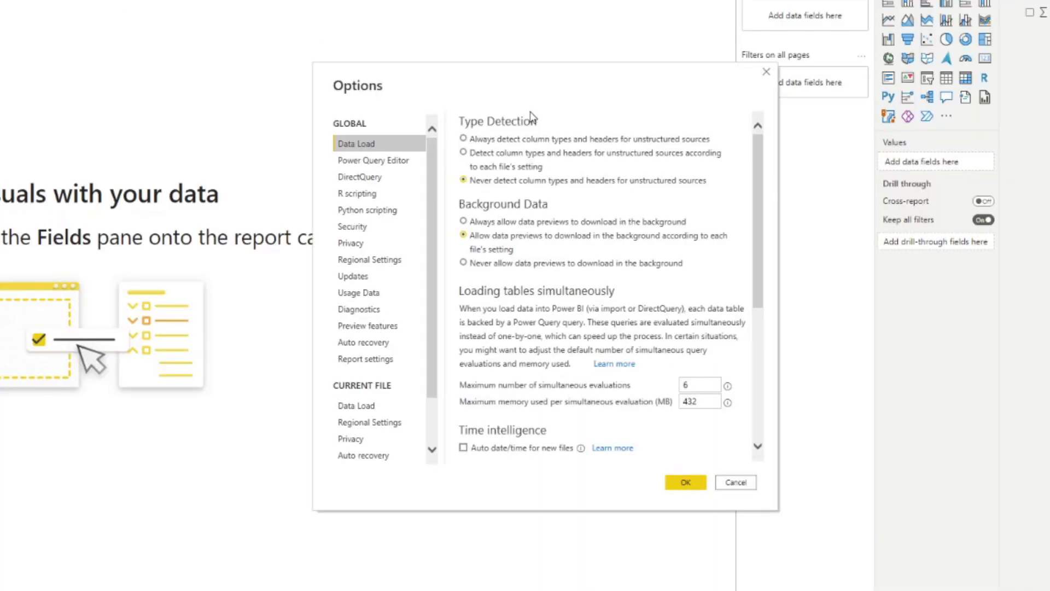
left_click(503, 297)
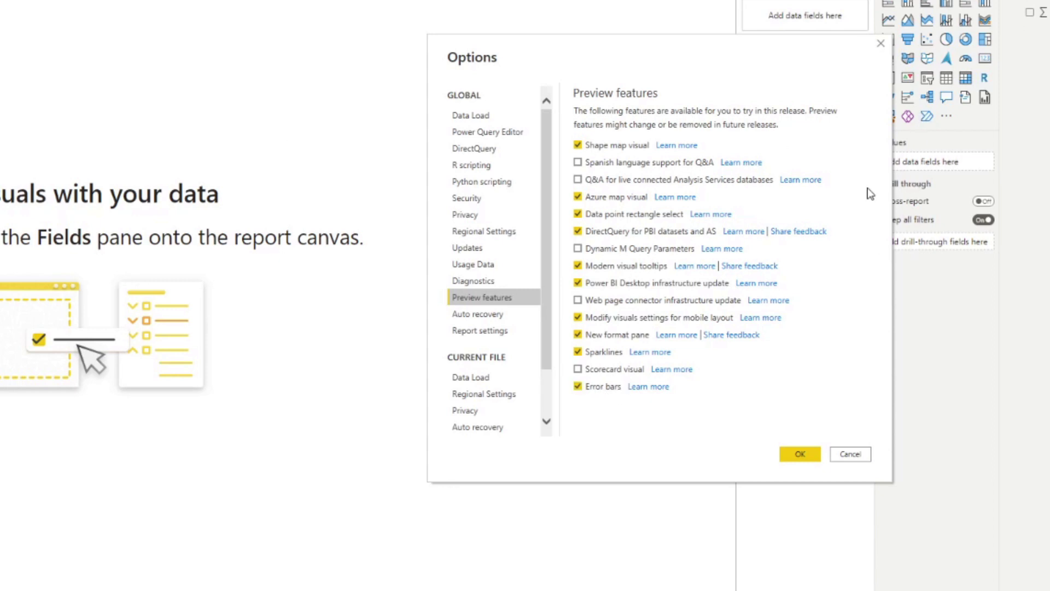
left_click(881, 43)
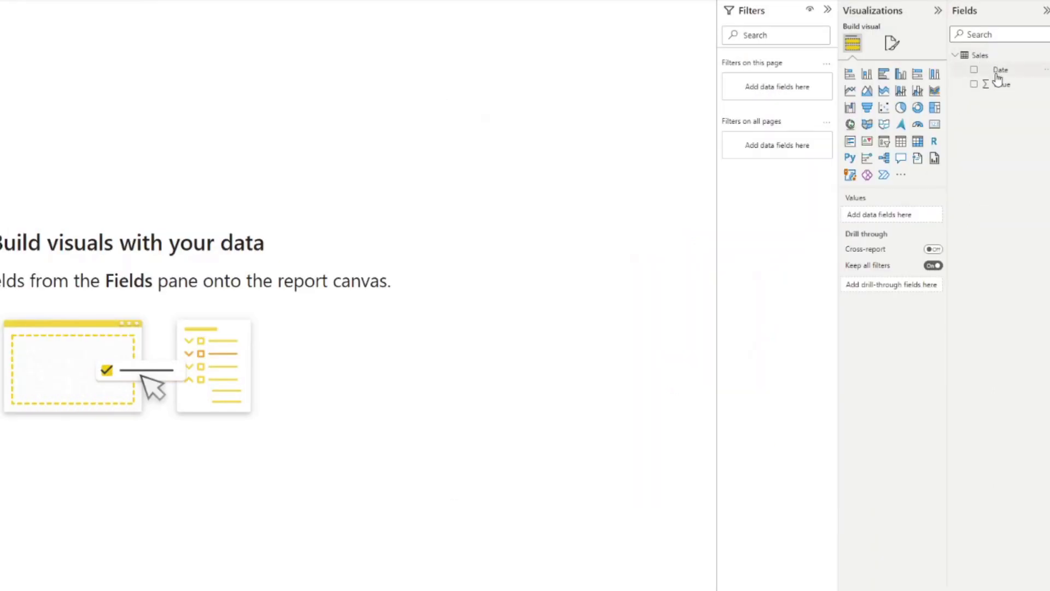
Turn Date and Value into a line chart, widen it and move it lower on the page
left_click(974, 70)
left_click(974, 84)
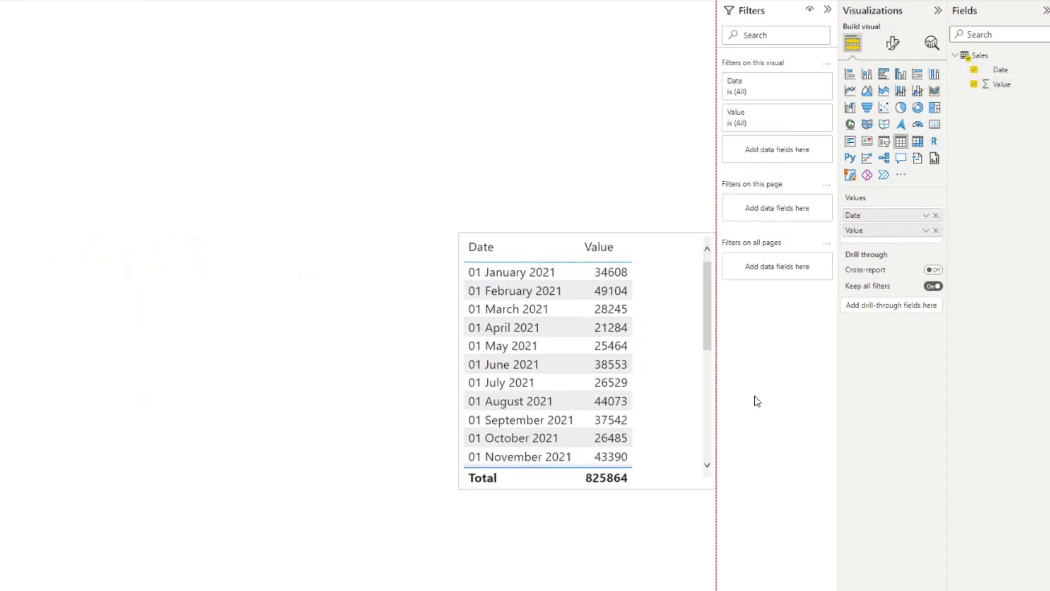
left_click_drag(656, 398, 550, 310)
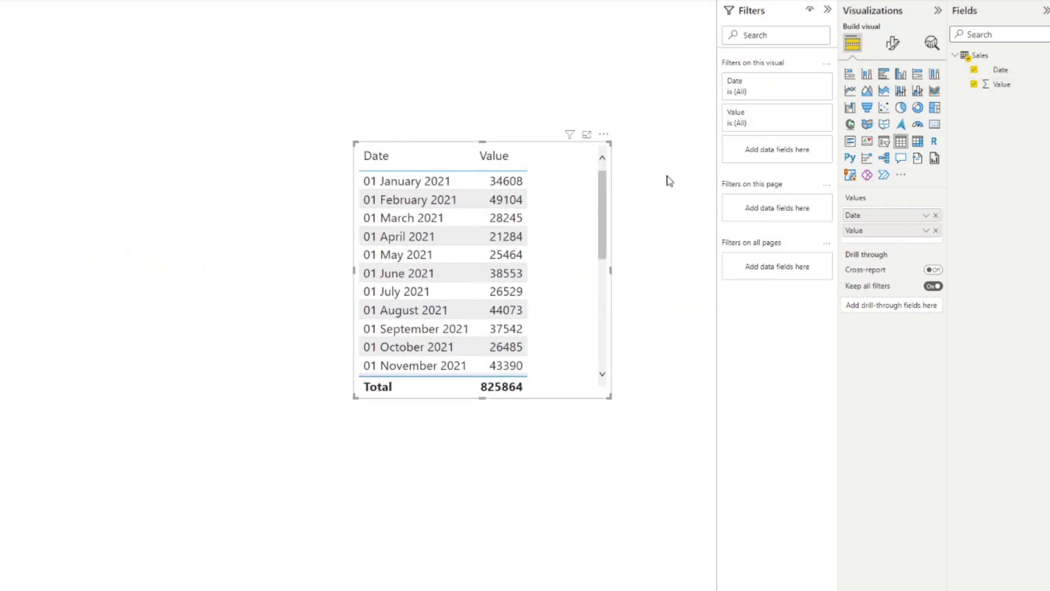
left_click(851, 92)
left_click_drag(353, 397, 143, 389)
left_click_drag(253, 156, 331, 364)
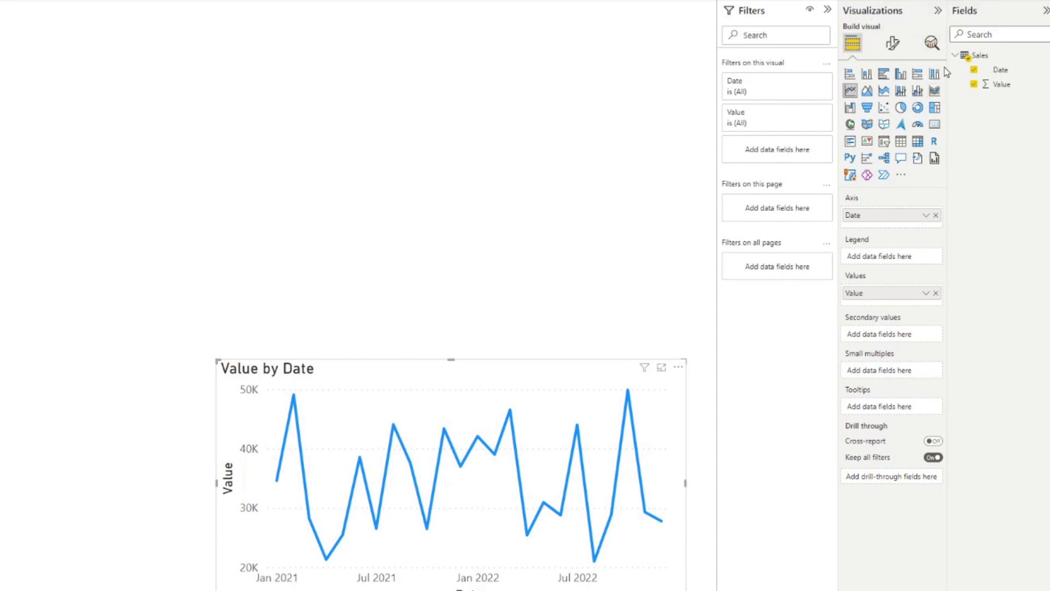
Switch on Error bars for the Value measure in the chart's Analytics pane
left_click(934, 47)
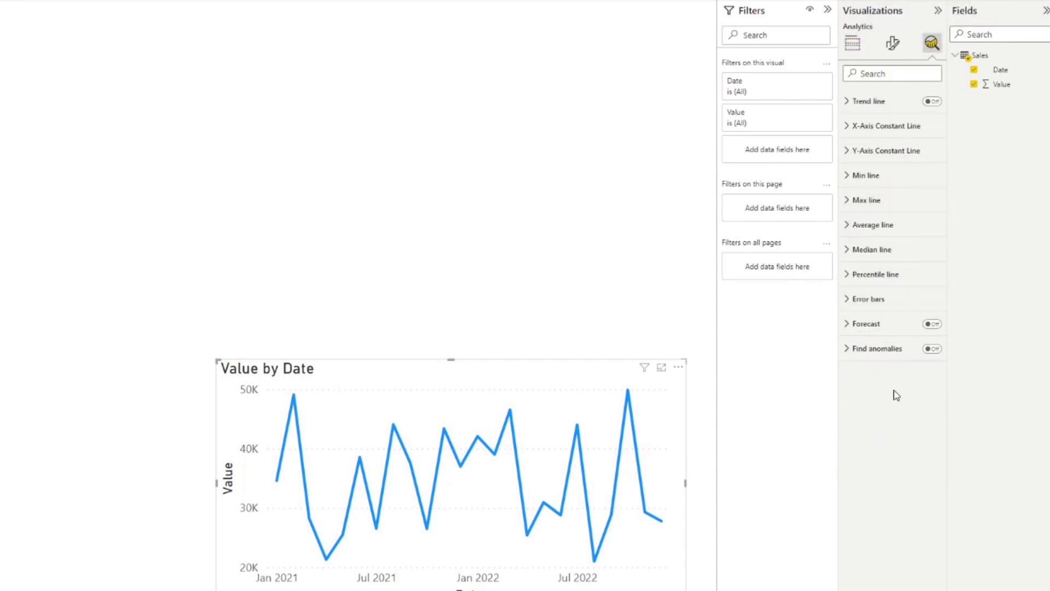
left_click(876, 302)
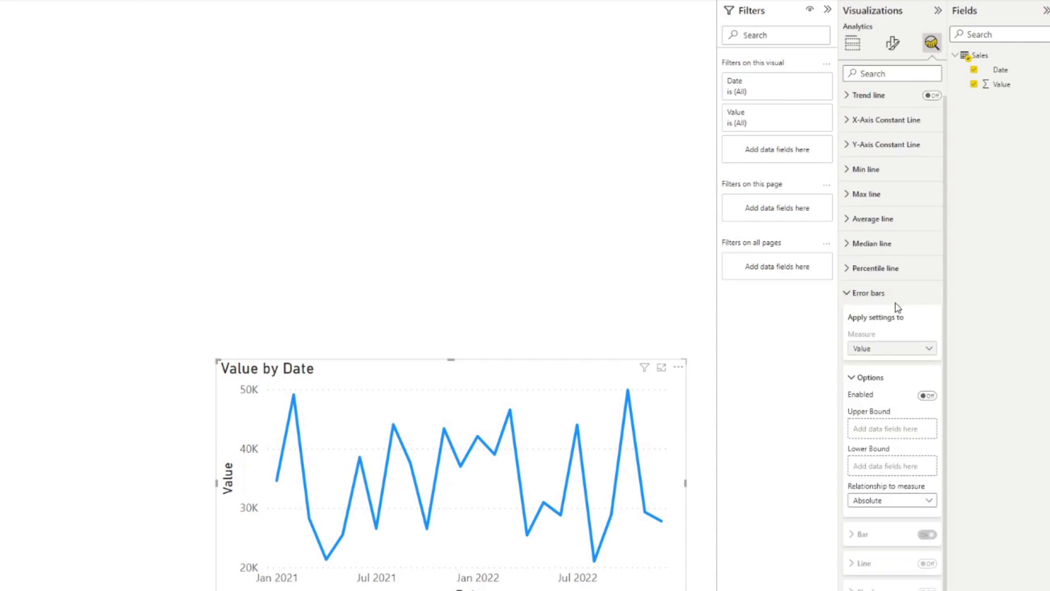
left_click(929, 396)
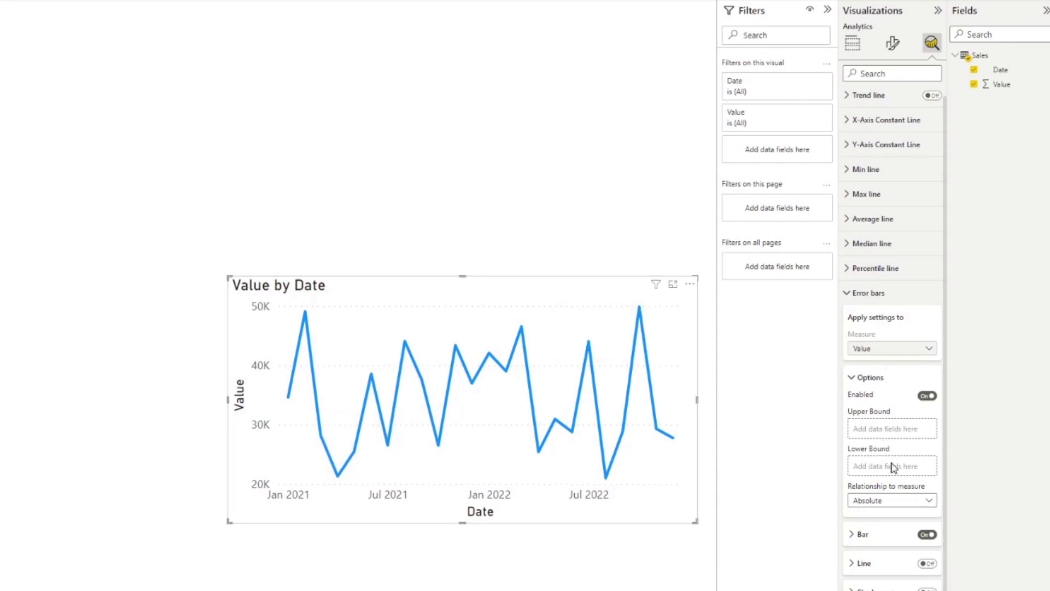
Create the Sales measures Upper Bound = 5000 and Lower Bound = -5000
right_click(983, 56)
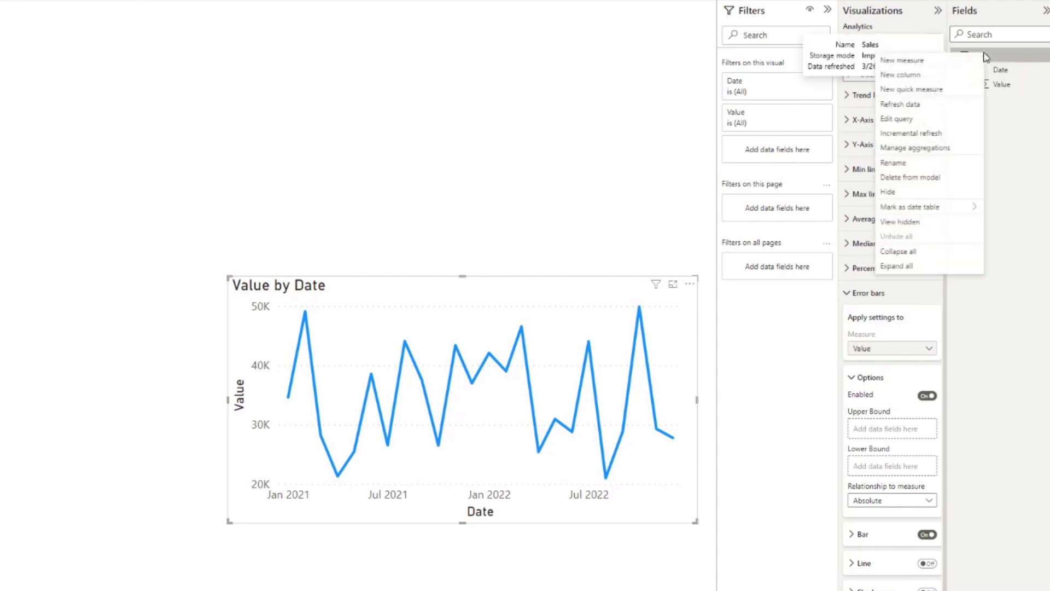
left_click(946, 67)
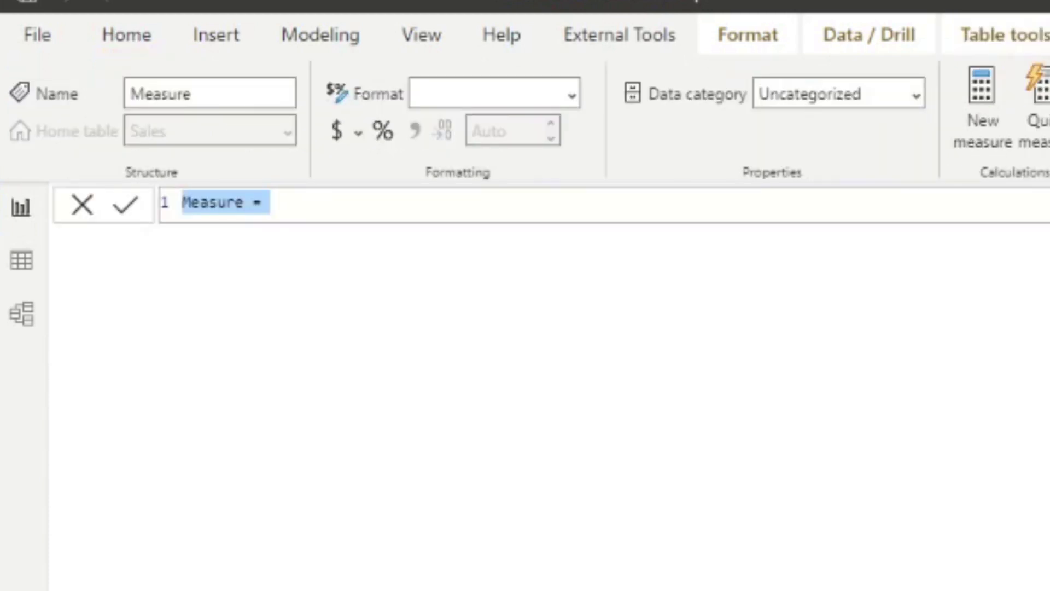
type("Upper Bound = ")
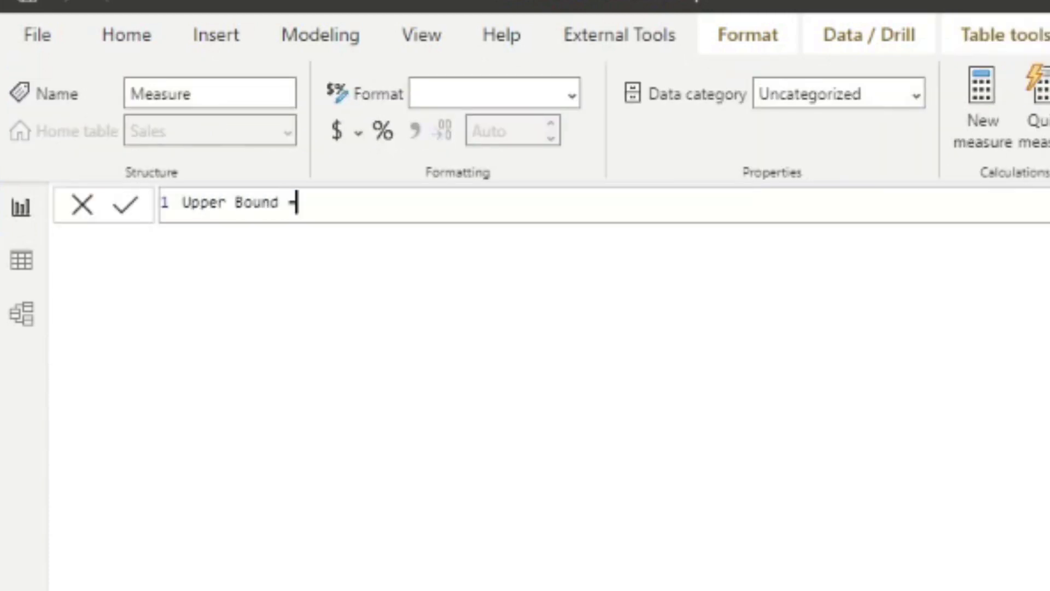
type("5000")
key("Return")
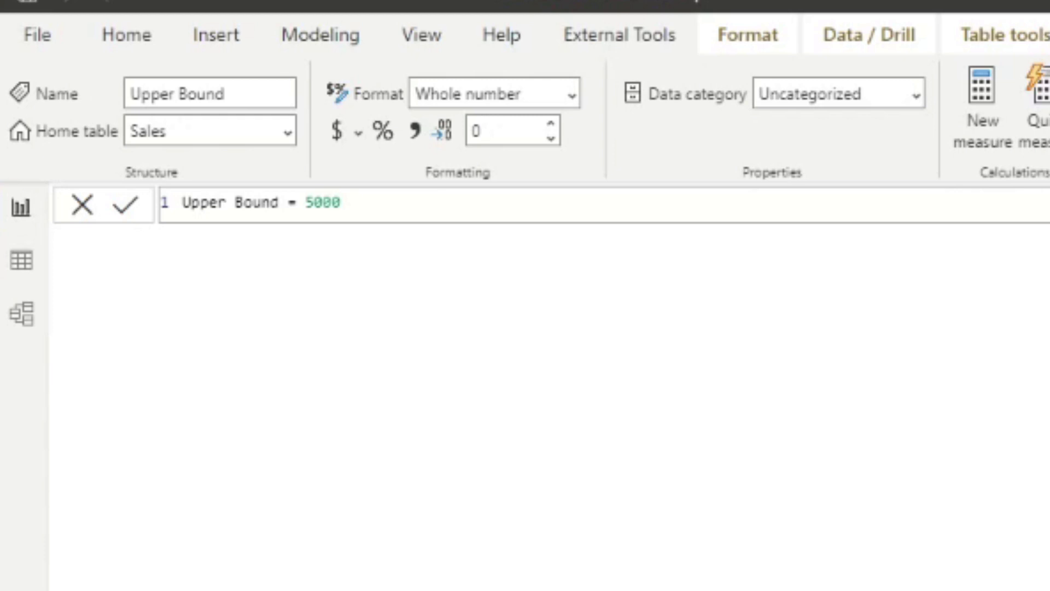
type("Lower Bound = ")
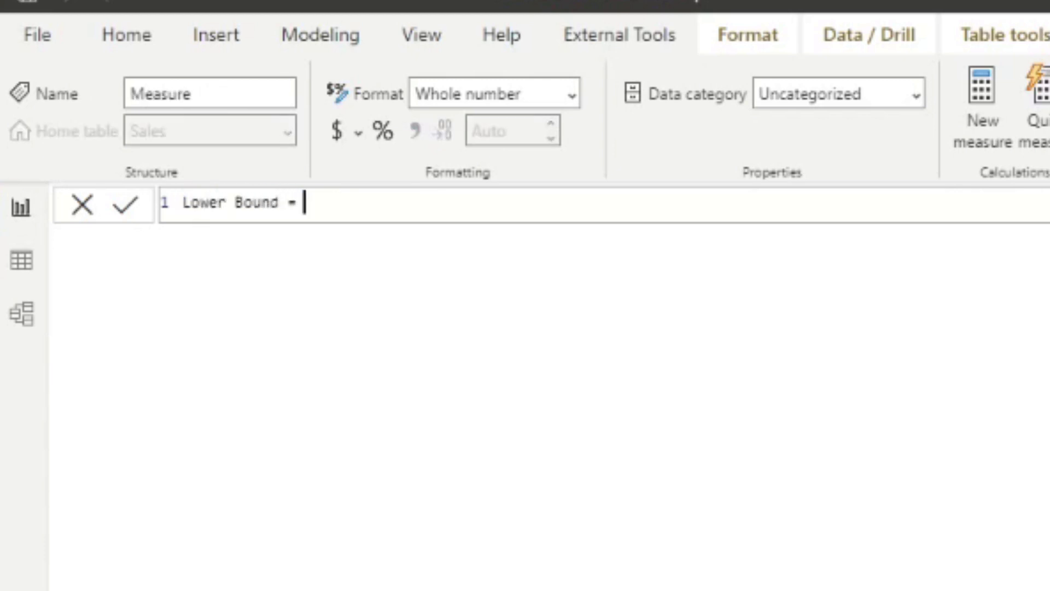
type("-5000")
key("Return")
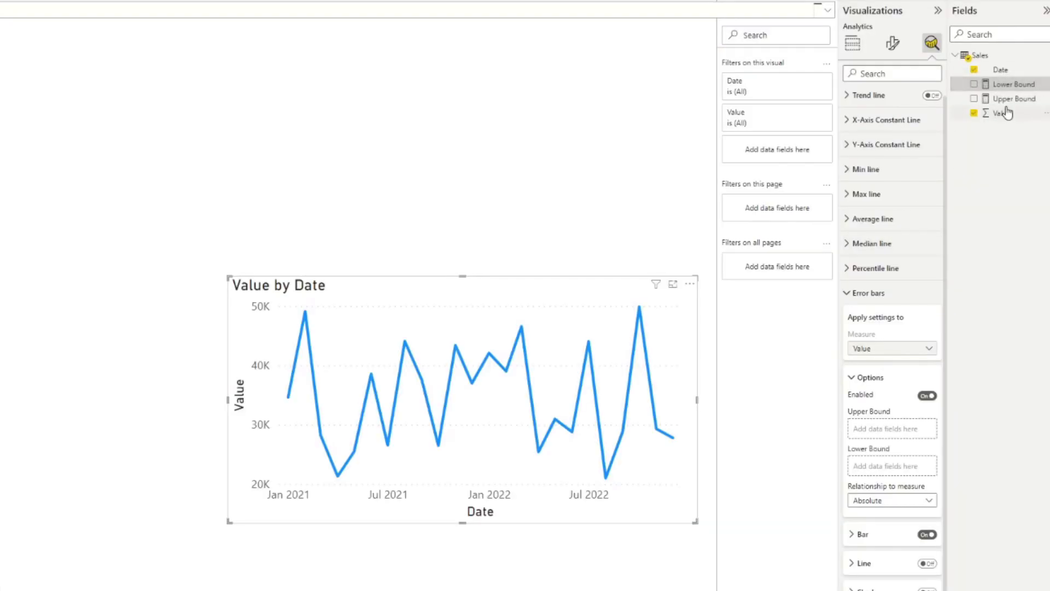
Set Upper Bound and Lower Bound as the error bar bounds with a Relative relationship
left_click_drag(1012, 99, 908, 432)
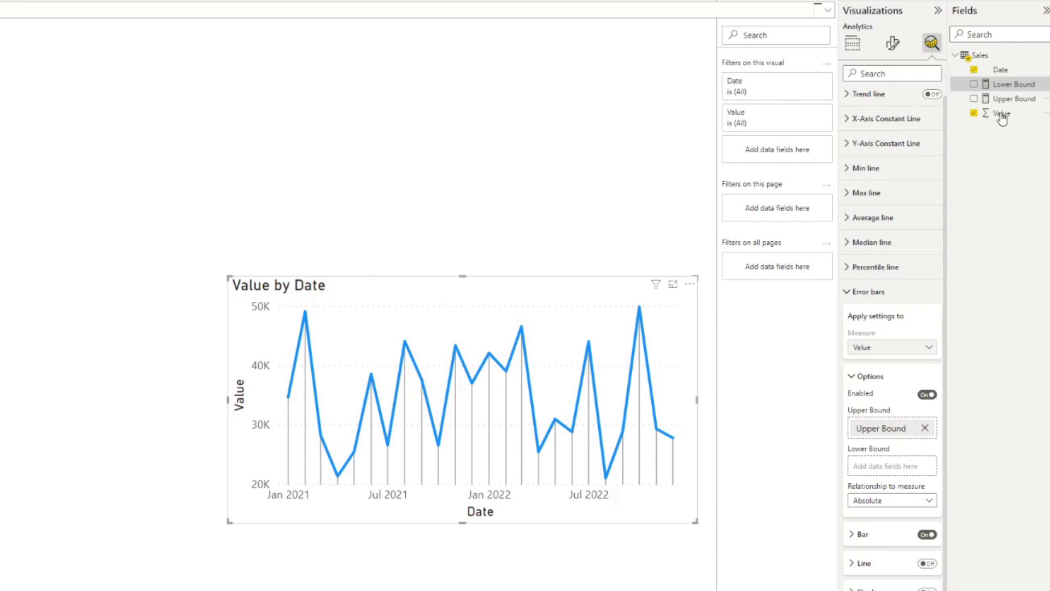
left_click_drag(1009, 86, 889, 470)
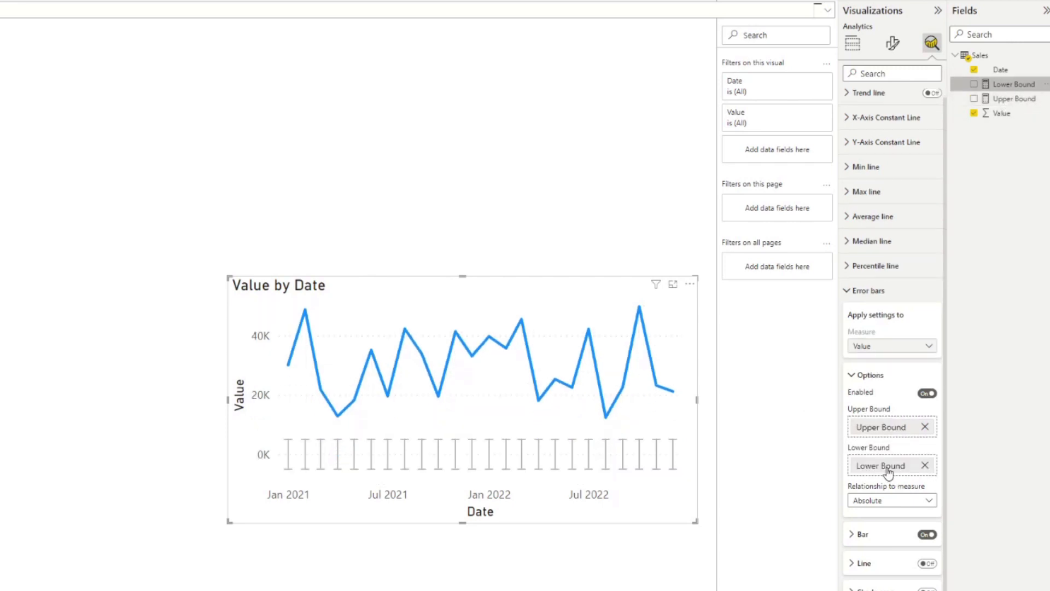
left_click(879, 508)
left_click(879, 532)
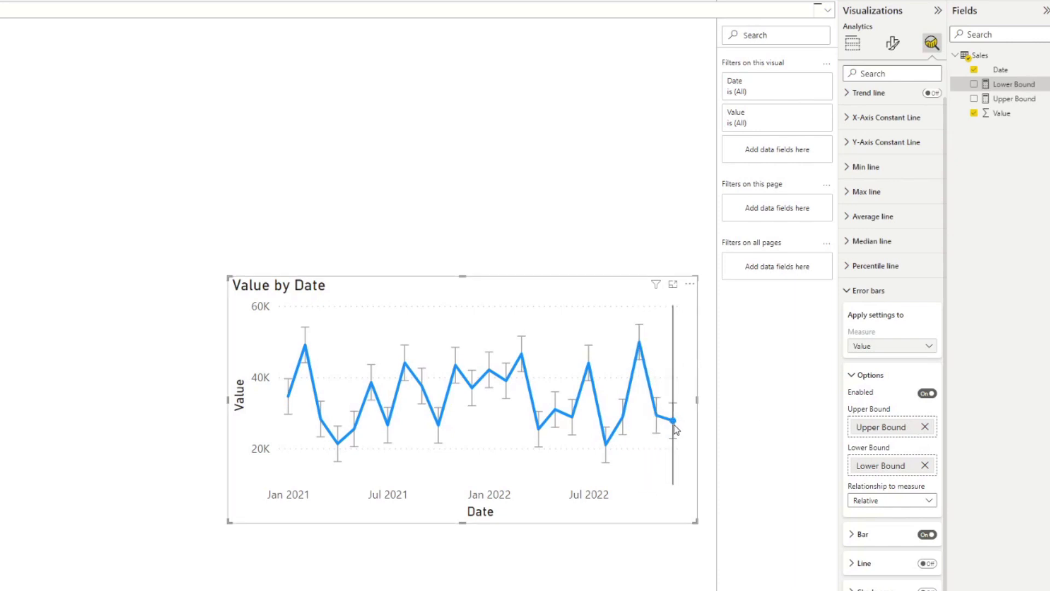
mouse_move(674, 424)
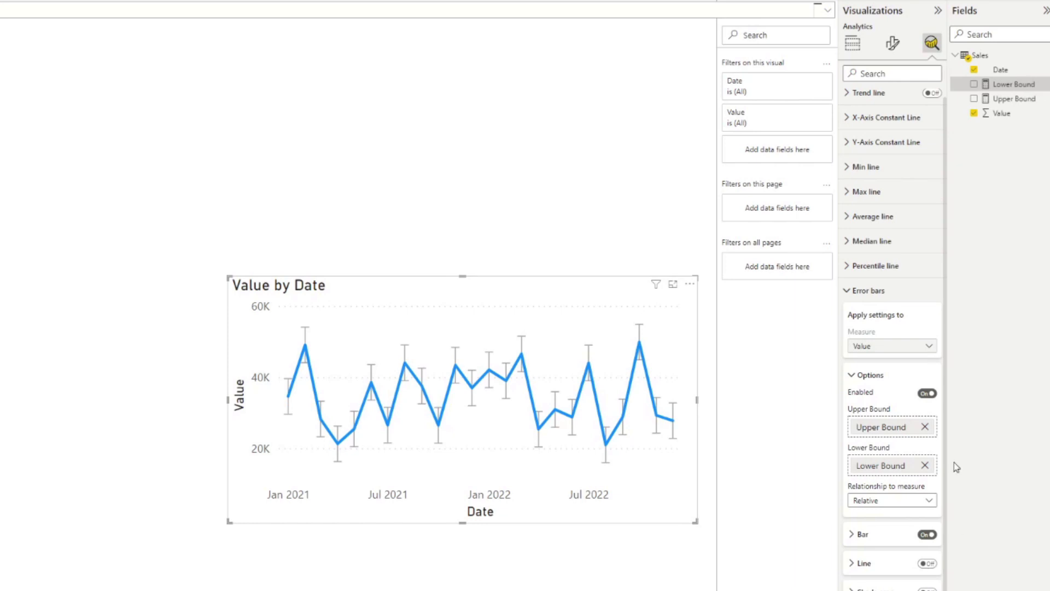
Try the error bar Bar, Line and Shade area toggles, ending with the shaded band shown
left_click(866, 415)
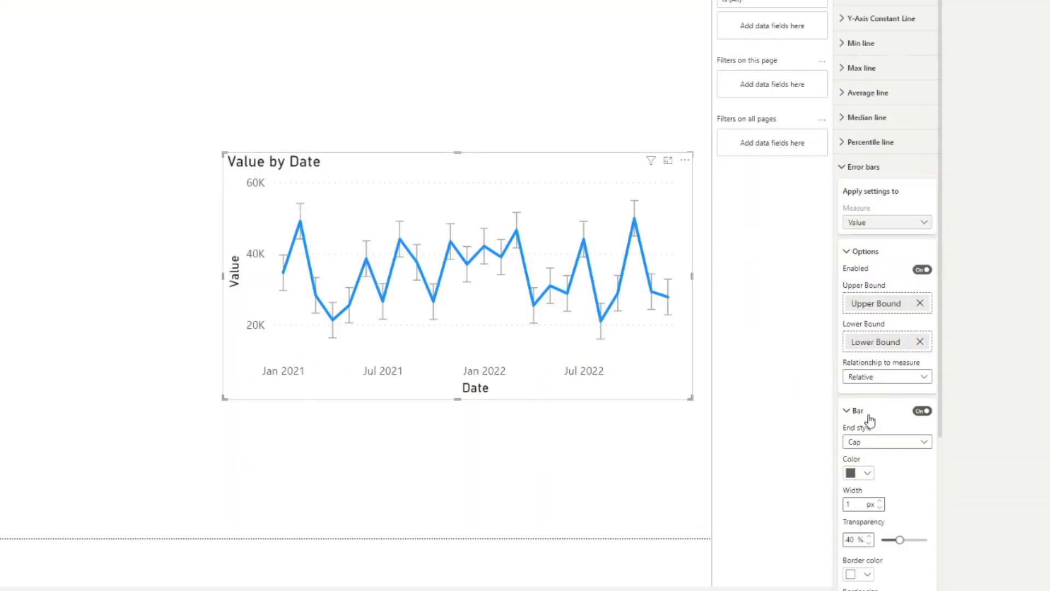
scroll(891, 379, "down", 2)
left_click(857, 315)
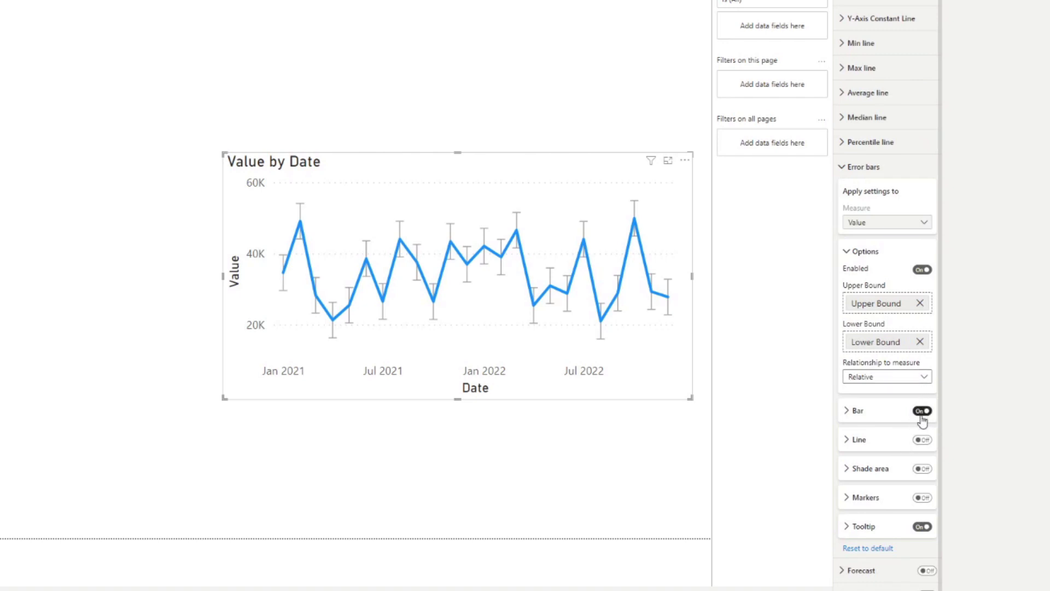
left_click(922, 416)
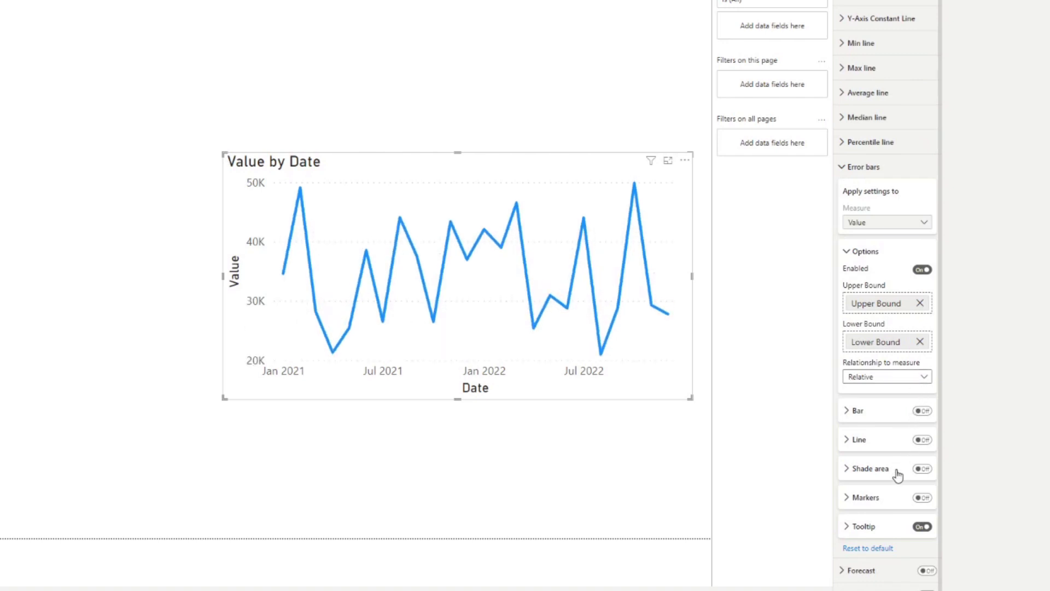
left_click(923, 474)
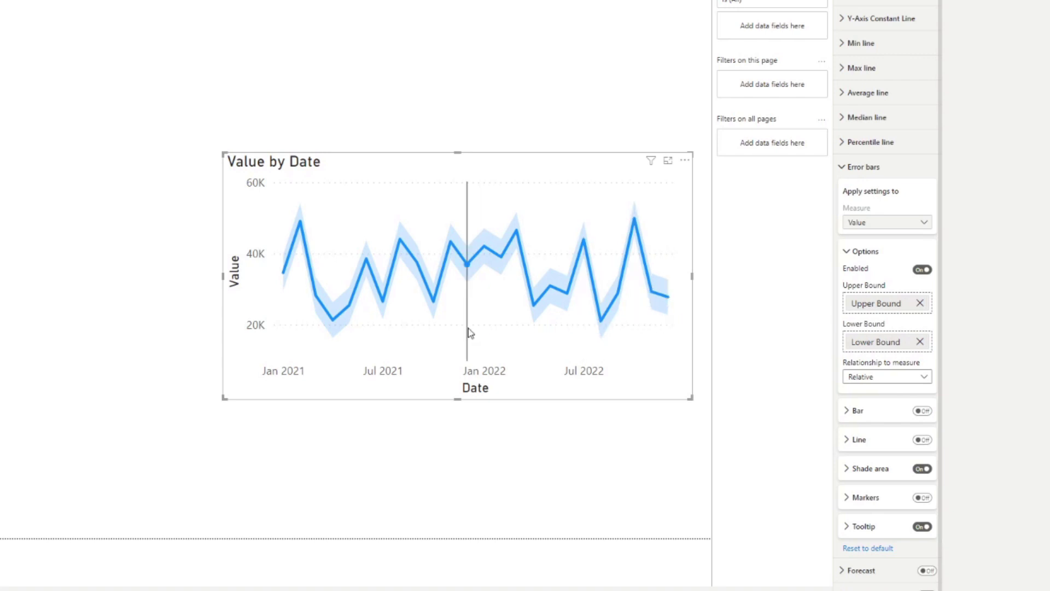
left_click(923, 469)
left_click(924, 440)
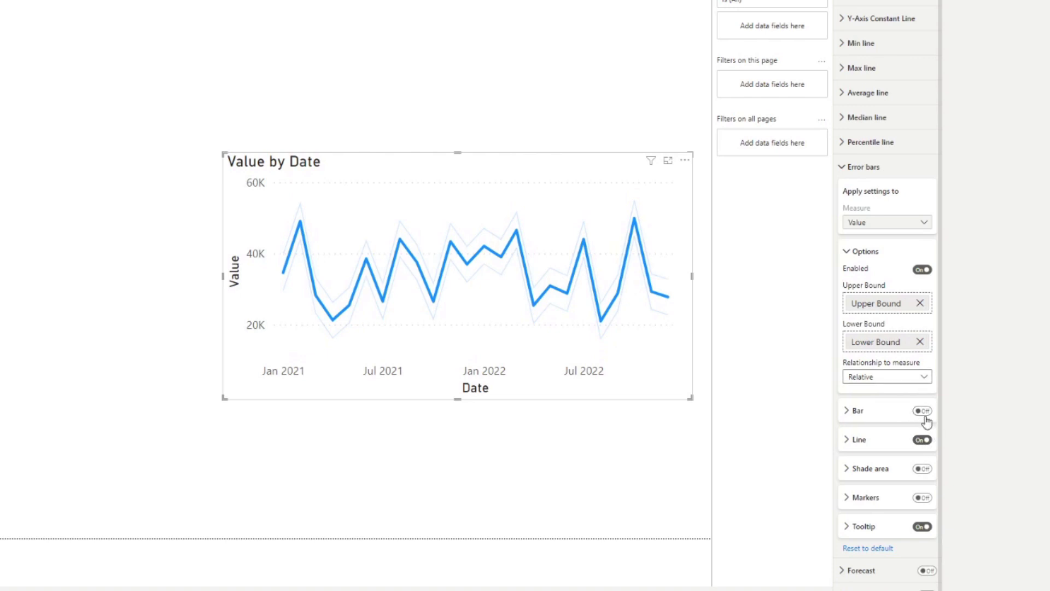
left_click(923, 415)
left_click(923, 469)
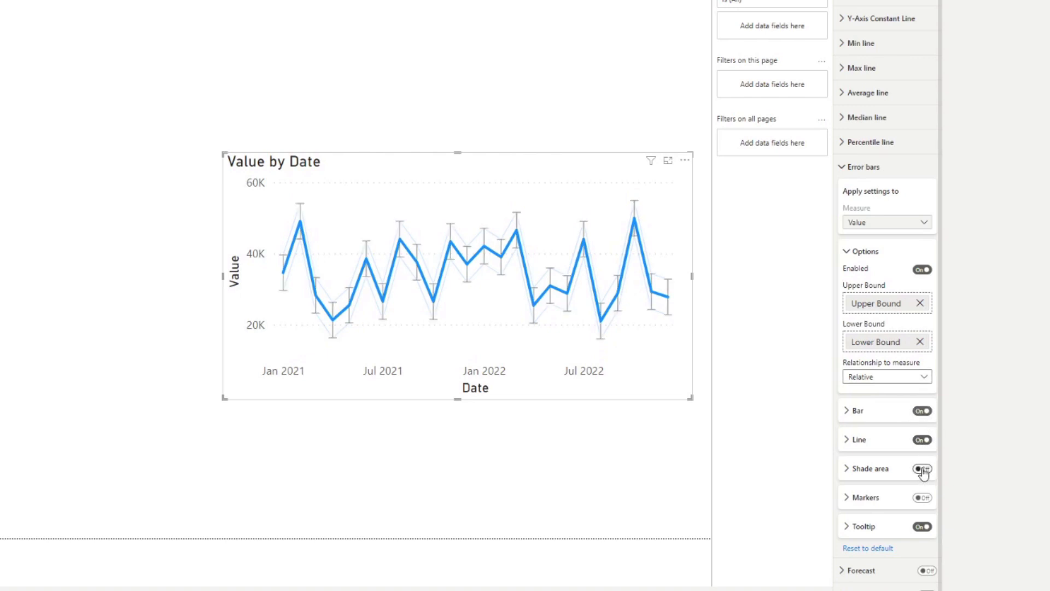
Preview markers at the error bounds, then switch them back off
left_click(870, 497)
scroll(877, 500, "down", 2)
left_click(923, 402)
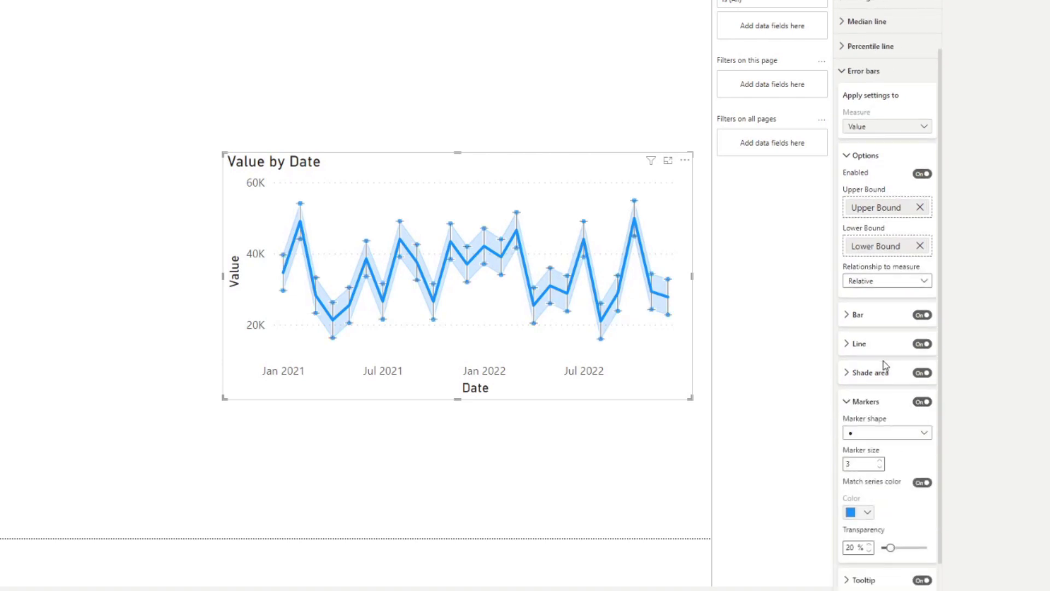
left_click(922, 402)
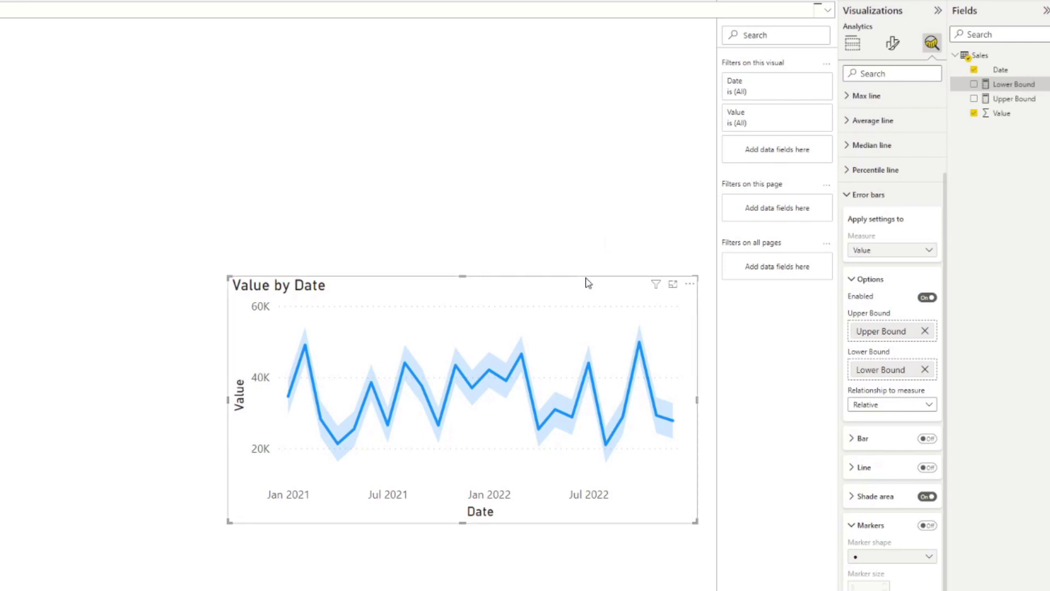
Move the chart lower and add a widened table of Date, Value, Upper Bound and Lower Bound
left_click_drag(583, 284, 582, 372)
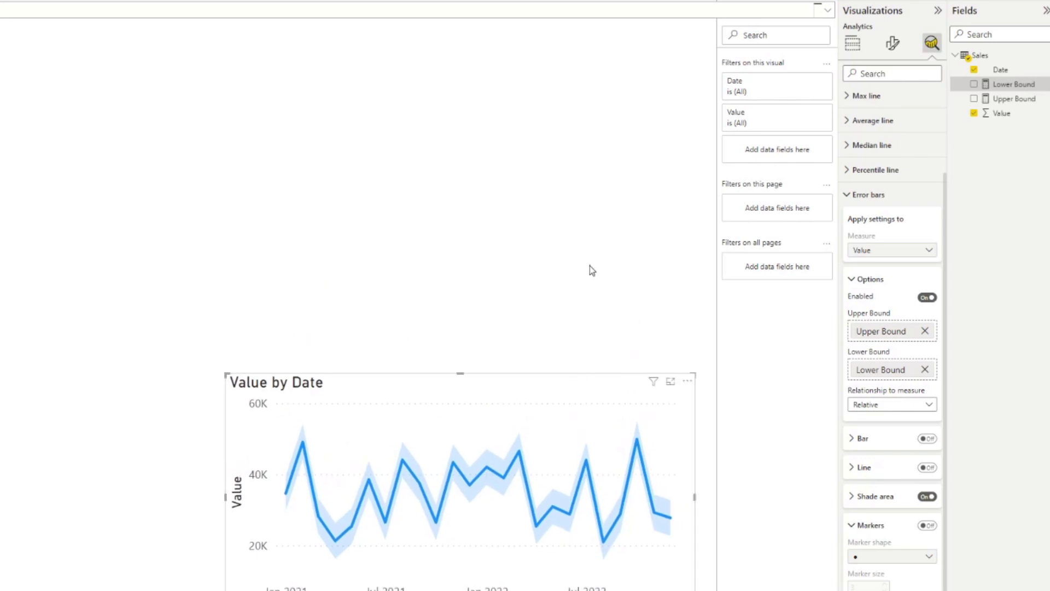
left_click(608, 293)
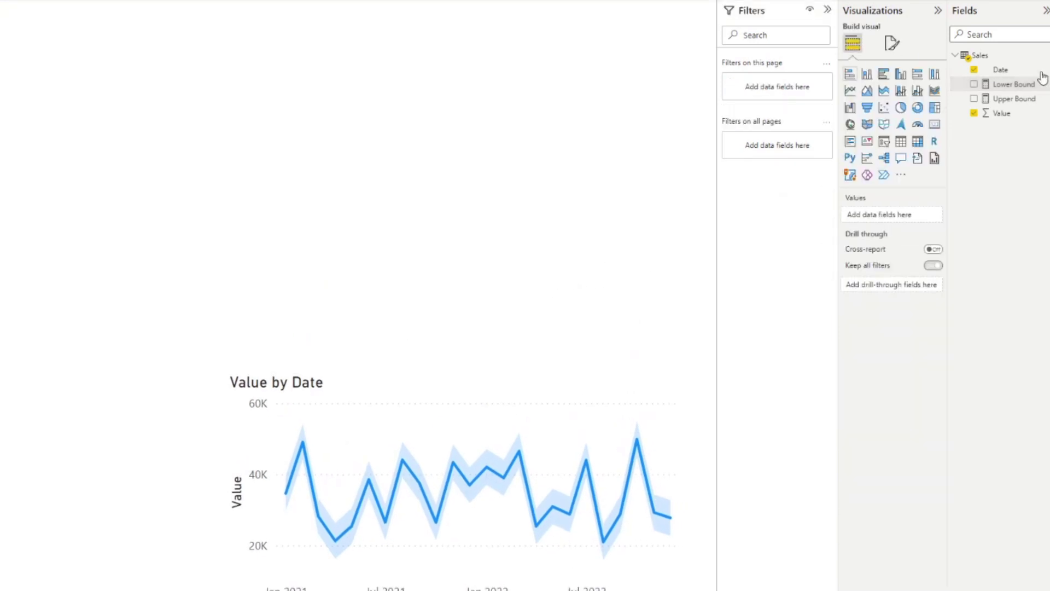
left_click(974, 113)
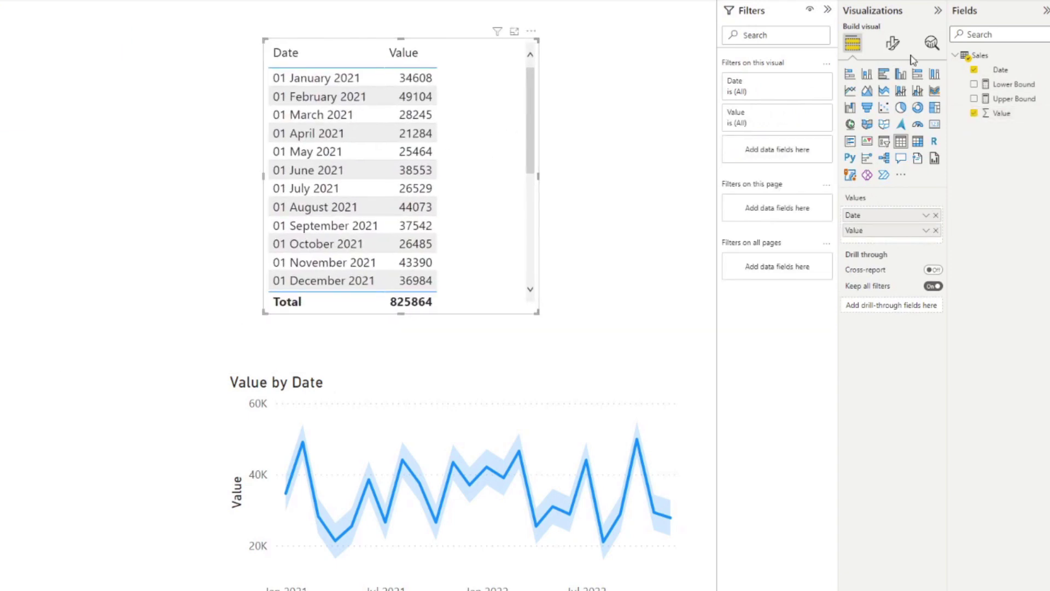
left_click(974, 98)
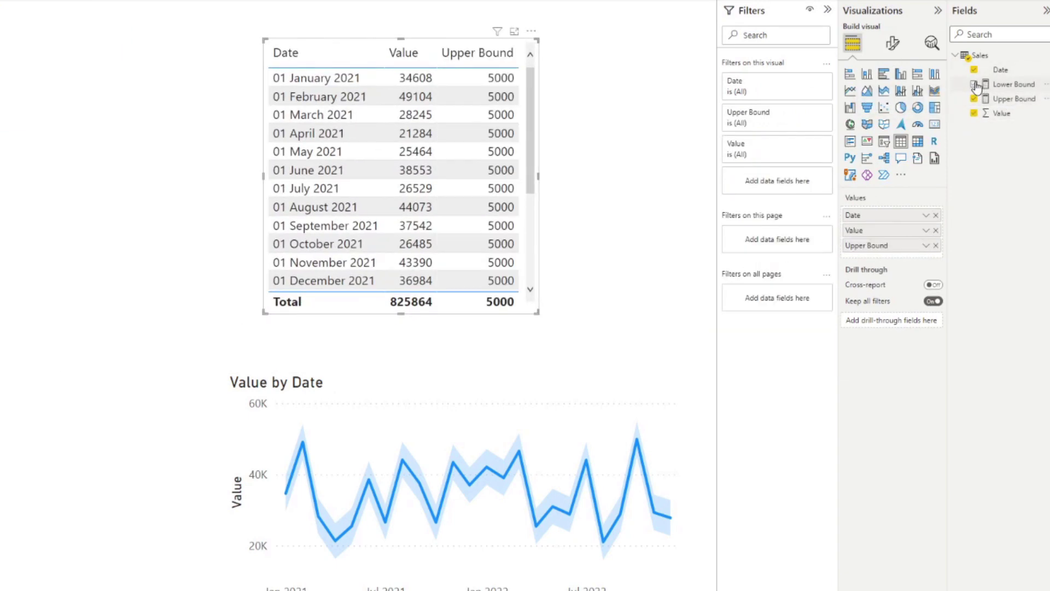
left_click(974, 84)
left_click_drag(540, 175, 635, 176)
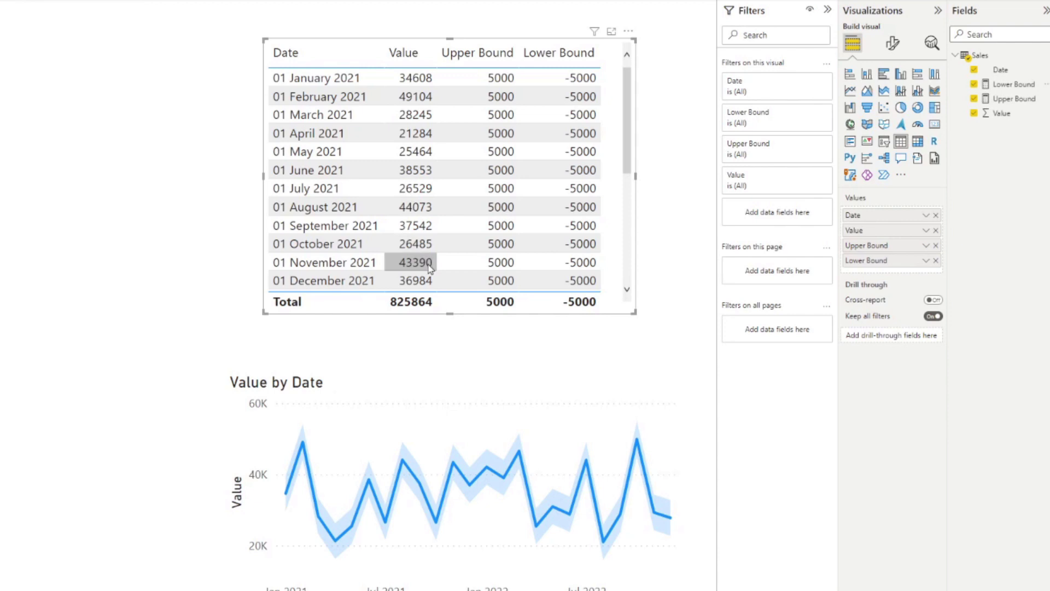
Select the Value by Date chart and inspect its error bar Relationship to measure choices
left_click(178, 299)
left_click(328, 389)
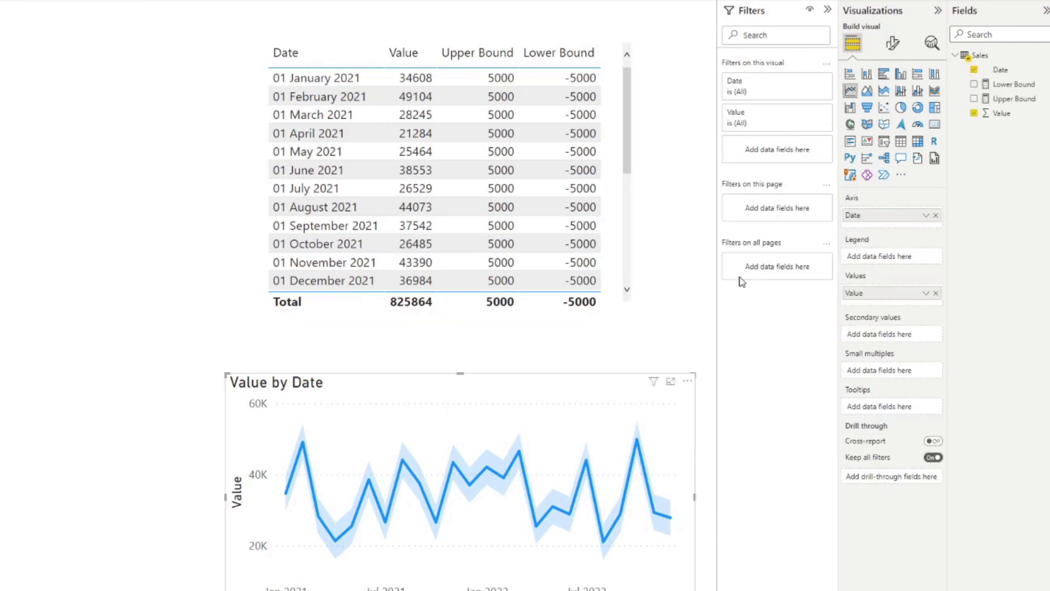
left_click(931, 43)
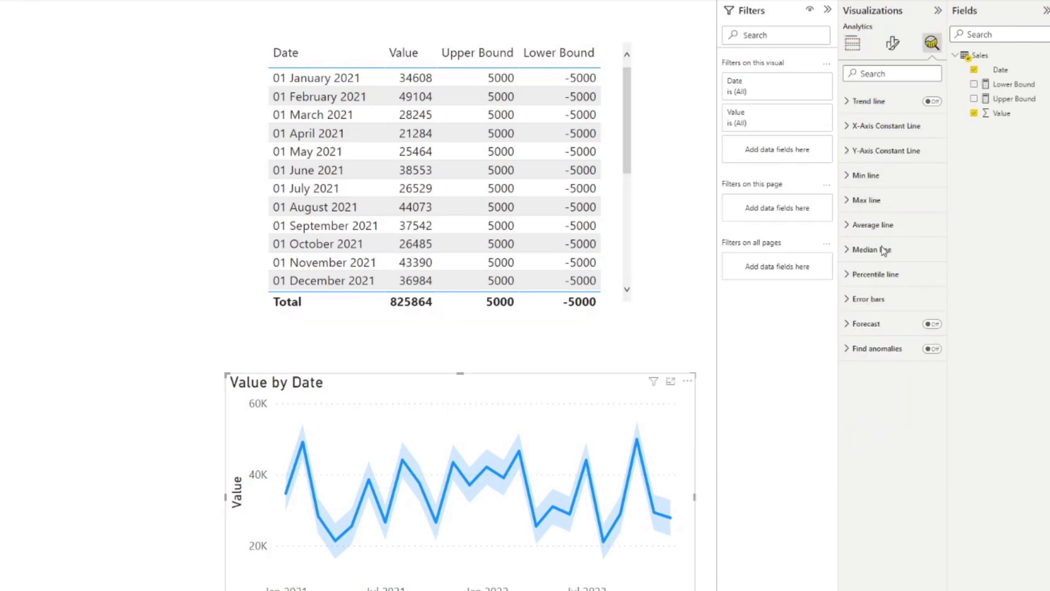
left_click(879, 299)
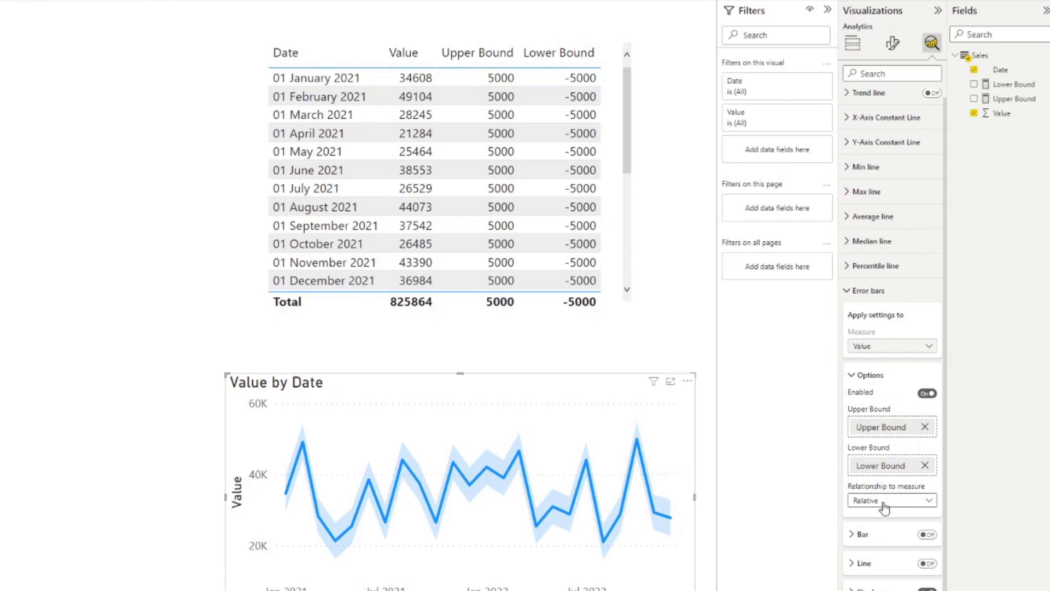
left_click(901, 500)
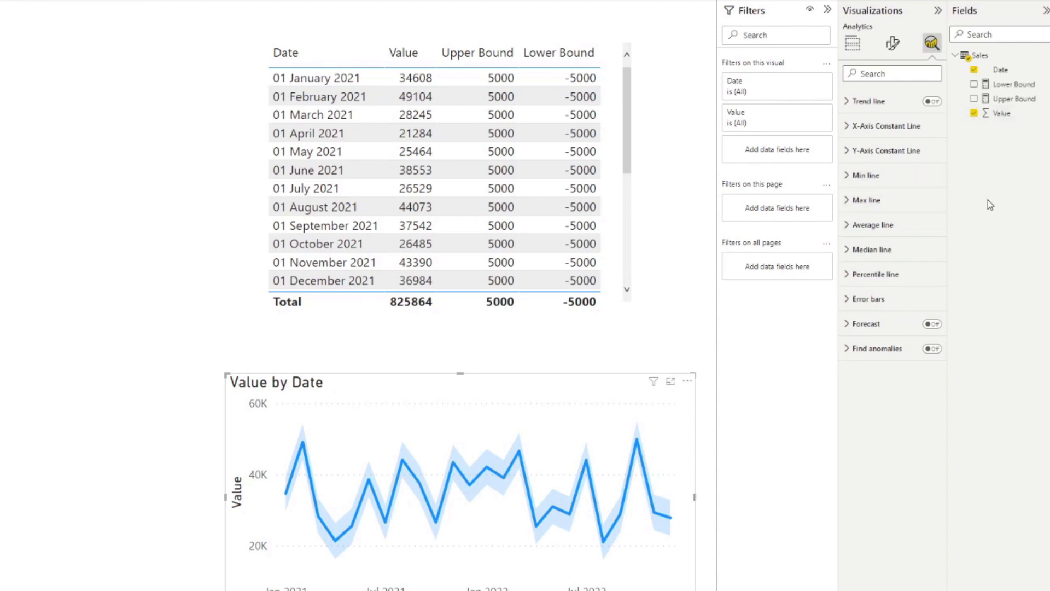
Create the measure Upper Bound 2 = SUM(Sales[Value]) + SUM(Sales[Value]) * 0.2
right_click(974, 57)
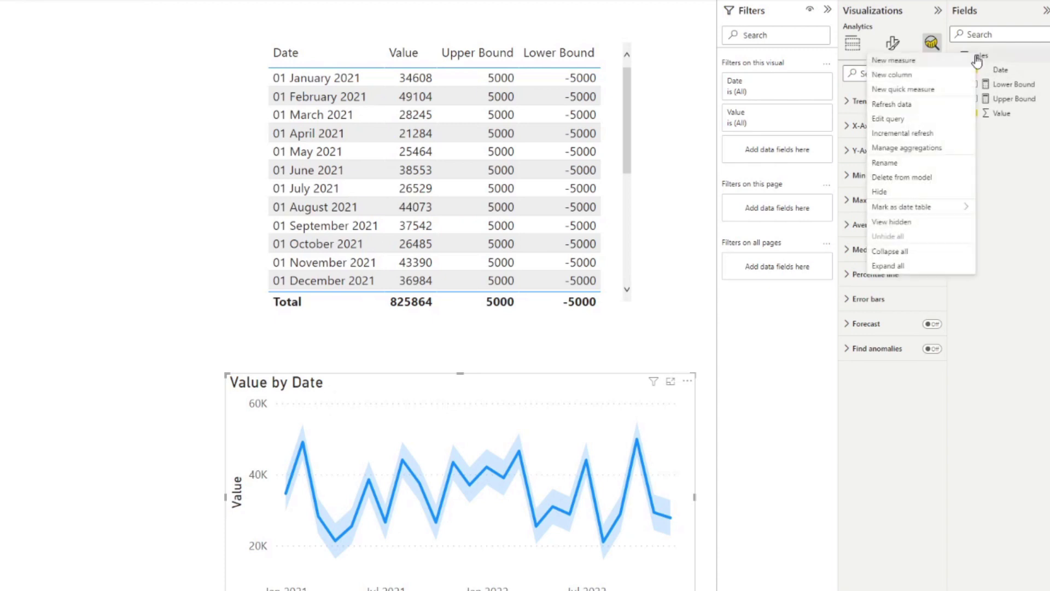
left_click(940, 74)
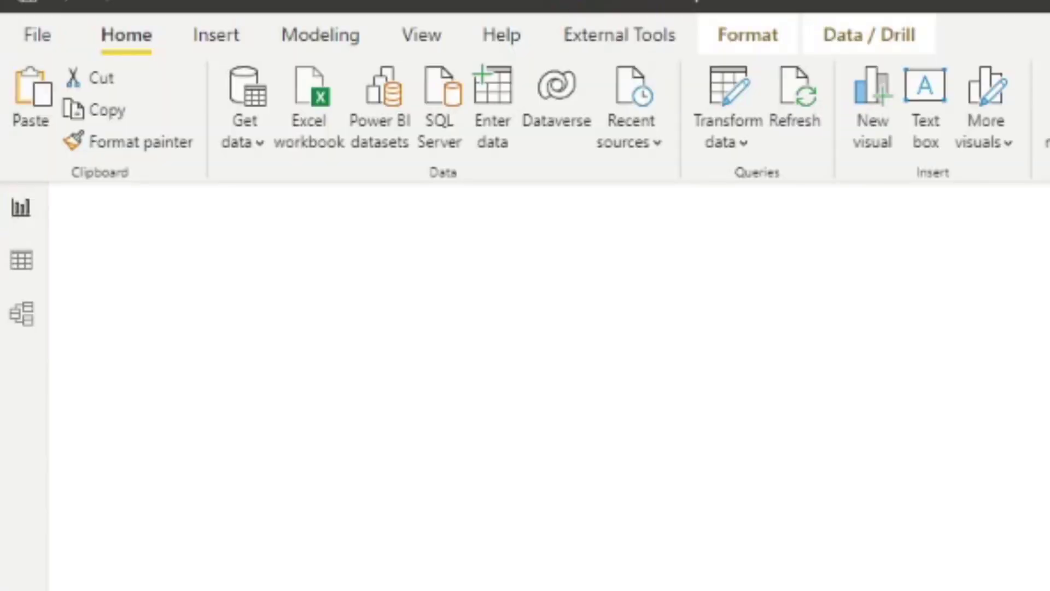
type("Upper ")
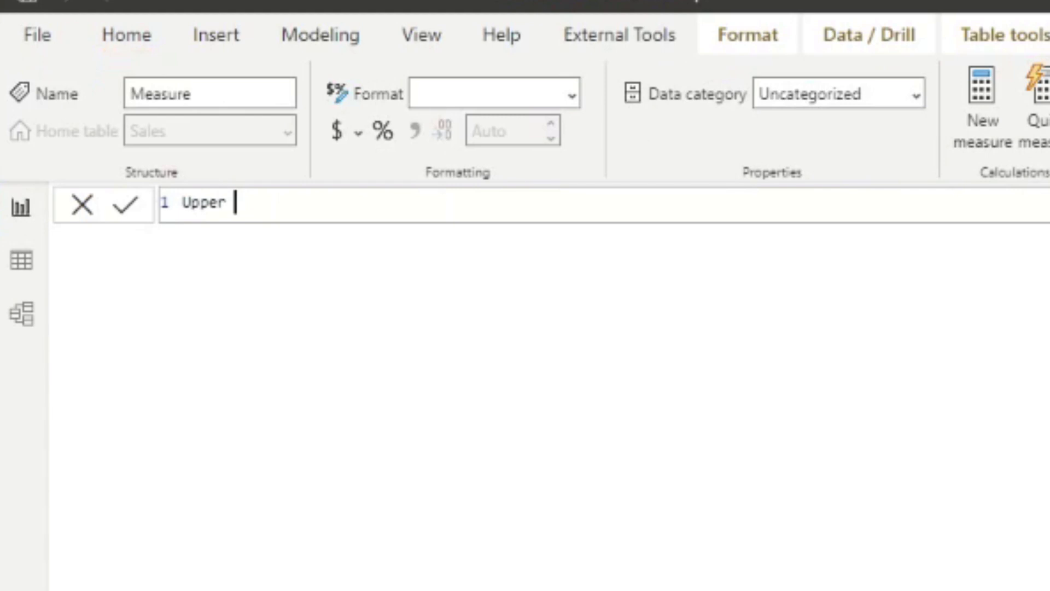
type("Bound 2 ")
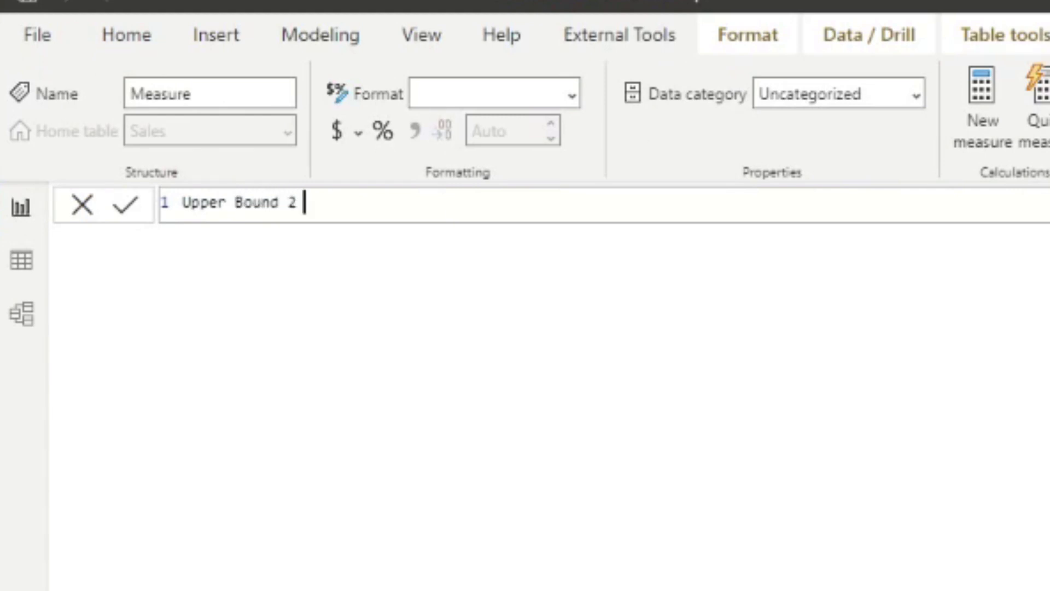
type("= SUM(")
key("Down")
key("Down")
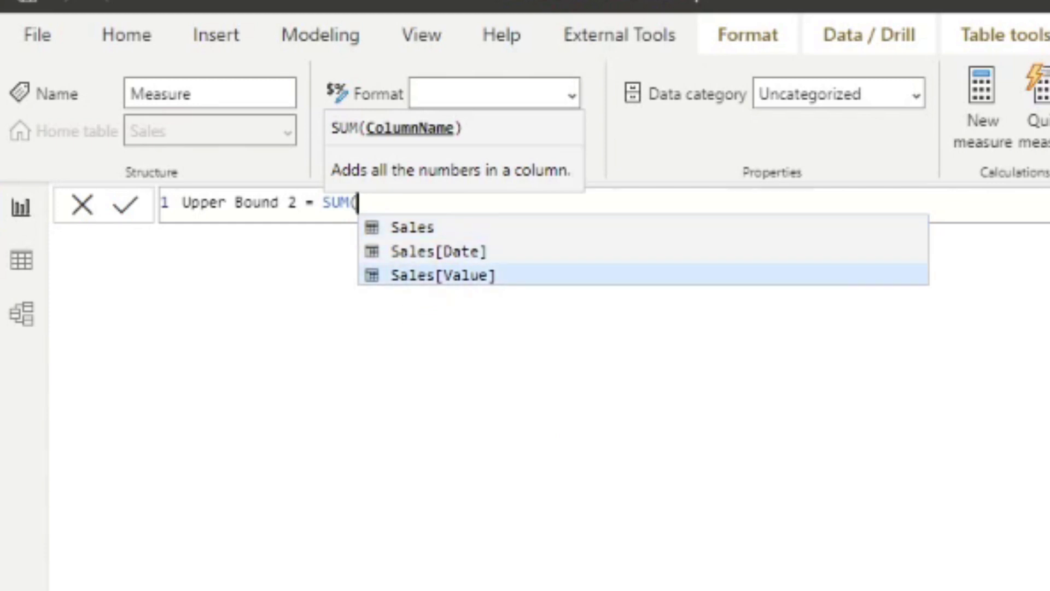
key("Tab")
type(")")
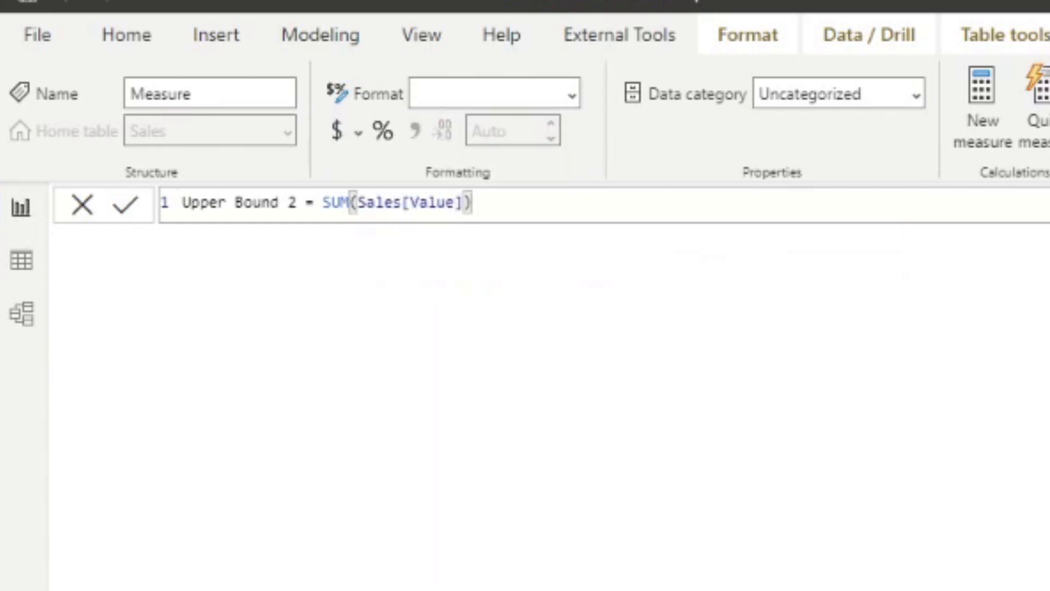
type(" +")
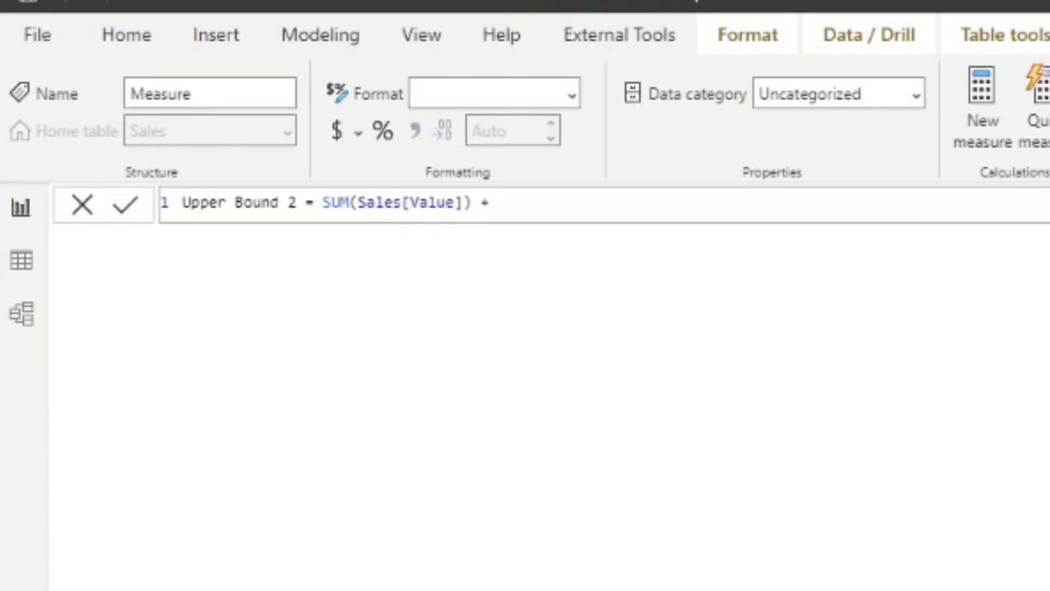
type(" SUM(")
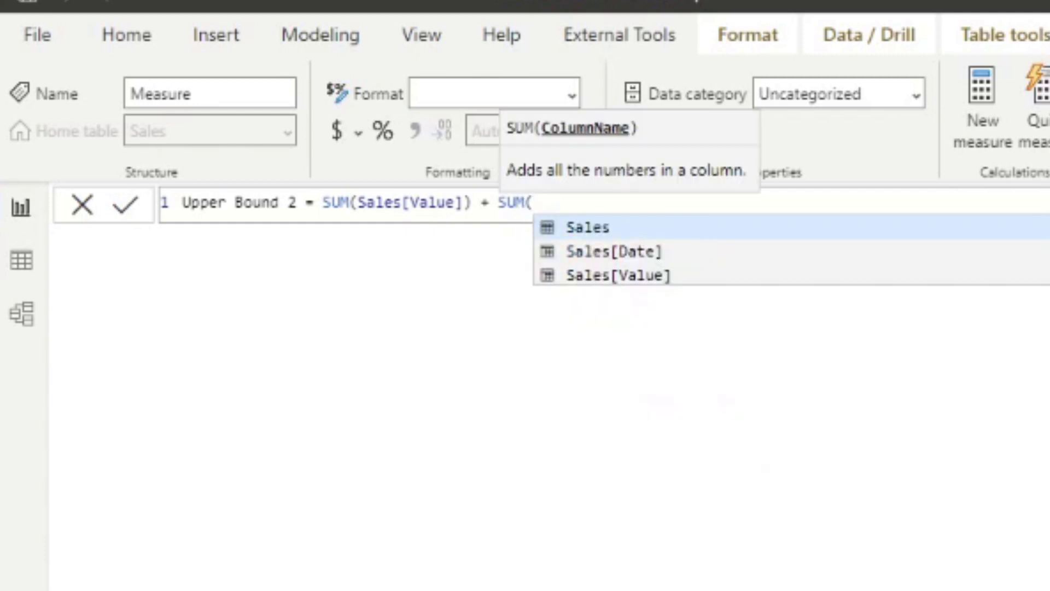
key("Down")
key("Down")
key("Tab")
type(")")
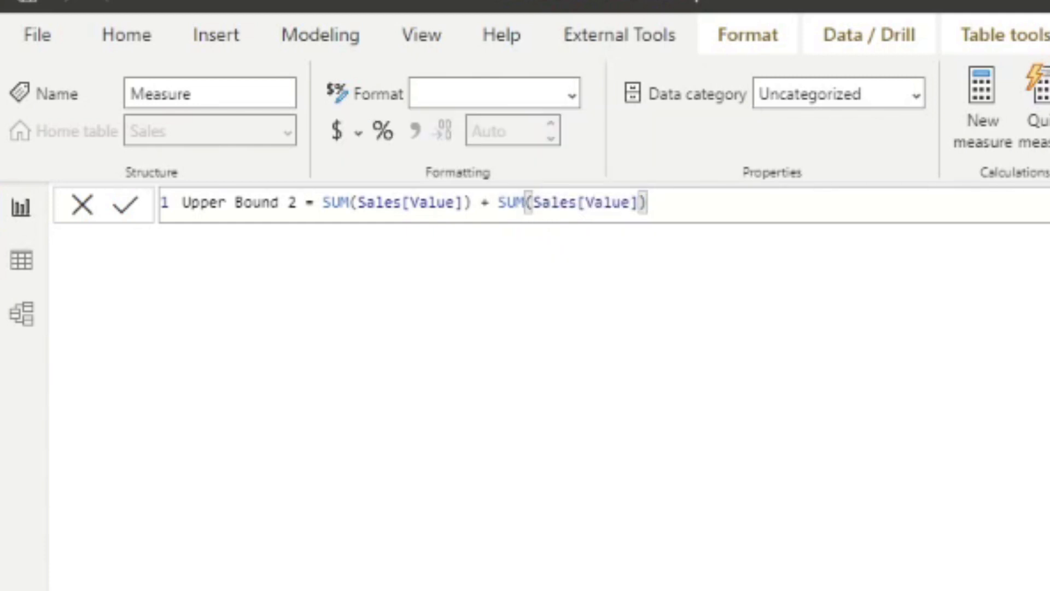
type(" * ")
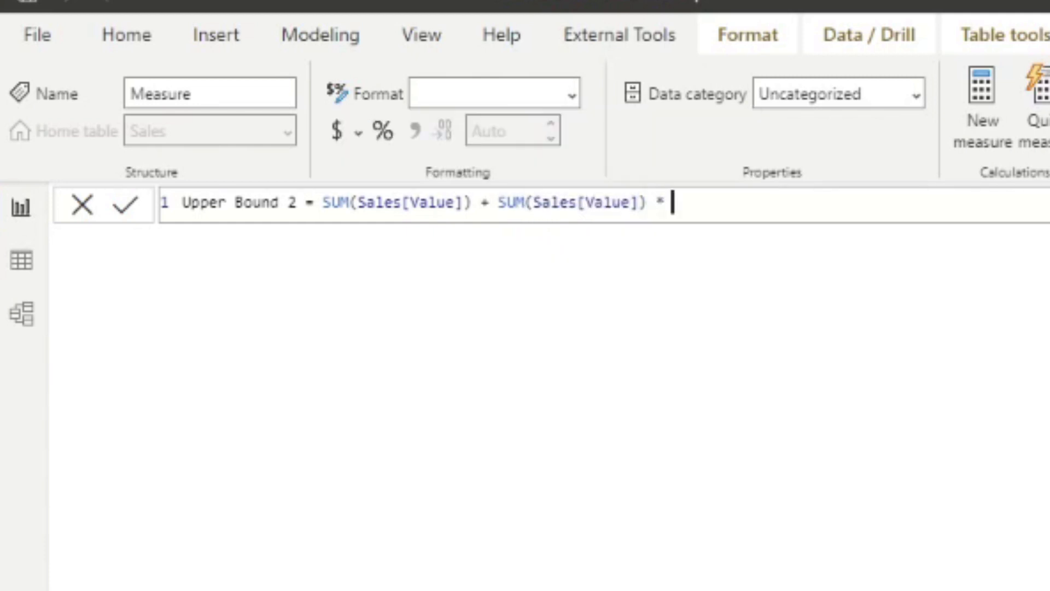
type("0.2")
Create Lower Bound 2 from the copied expression, replacing the plus with a minus
left_click_drag(746, 214, 321, 193)
key("ctrl+c")
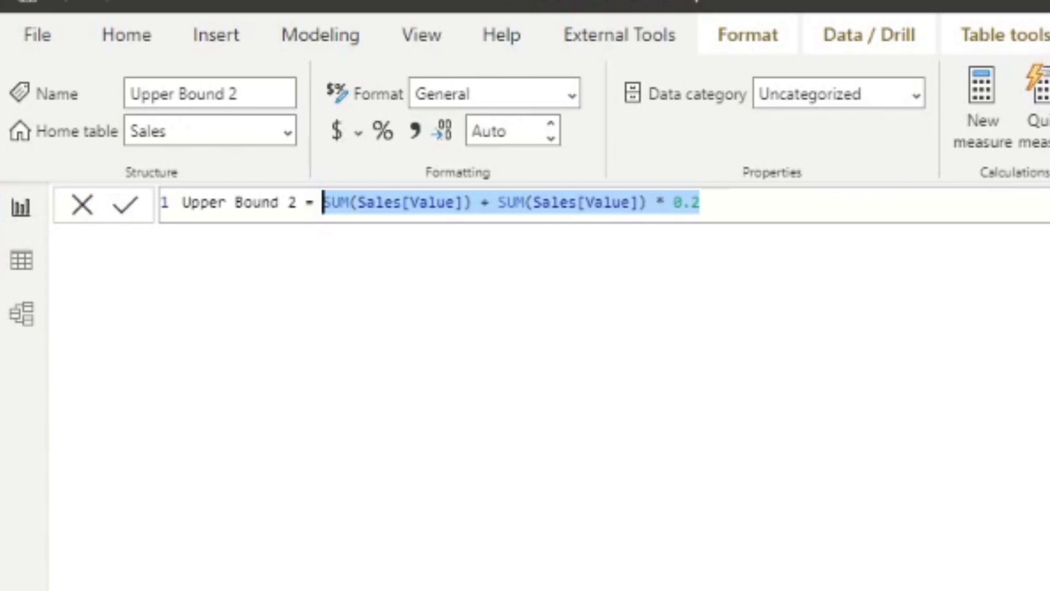
left_click(1002, 106)
key("ctrl+a")
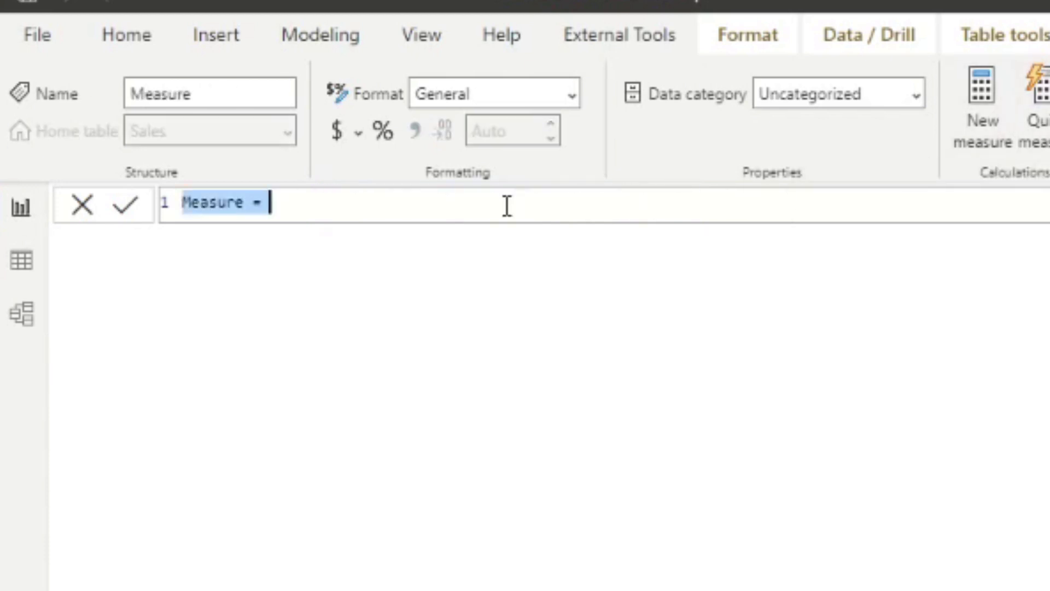
key("ctrl+v")
left_click(185, 203)
type("Lower Bound 2 =")
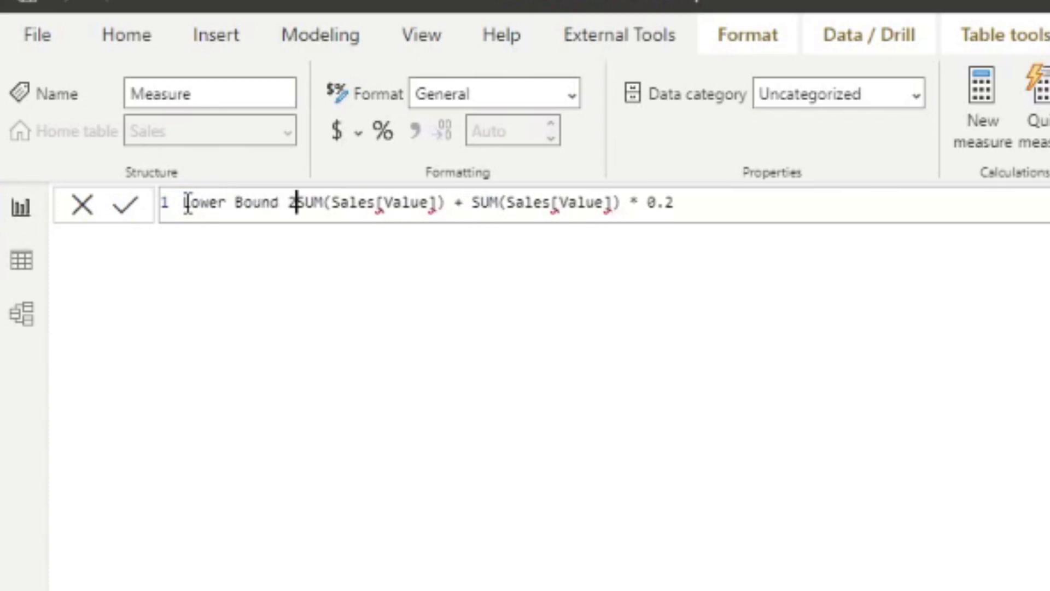
left_click(490, 203)
key("BackSpace")
type("-")
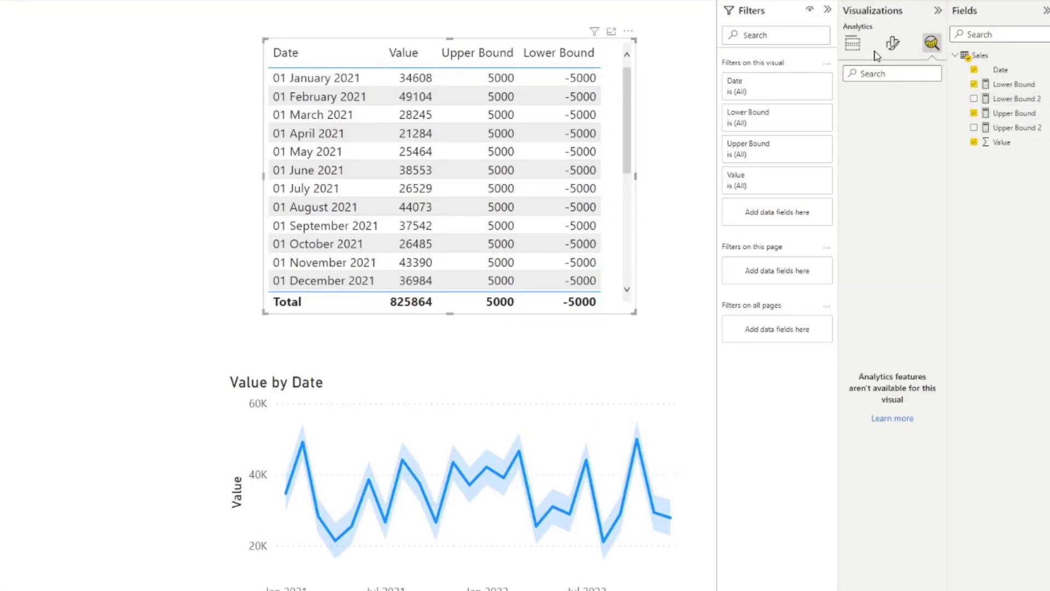
Remove Upper Bound and Lower Bound from the table's Values and add Upper Bound 2 and Lower Bound 2
left_click(852, 43)
left_click(936, 245)
left_click(936, 245)
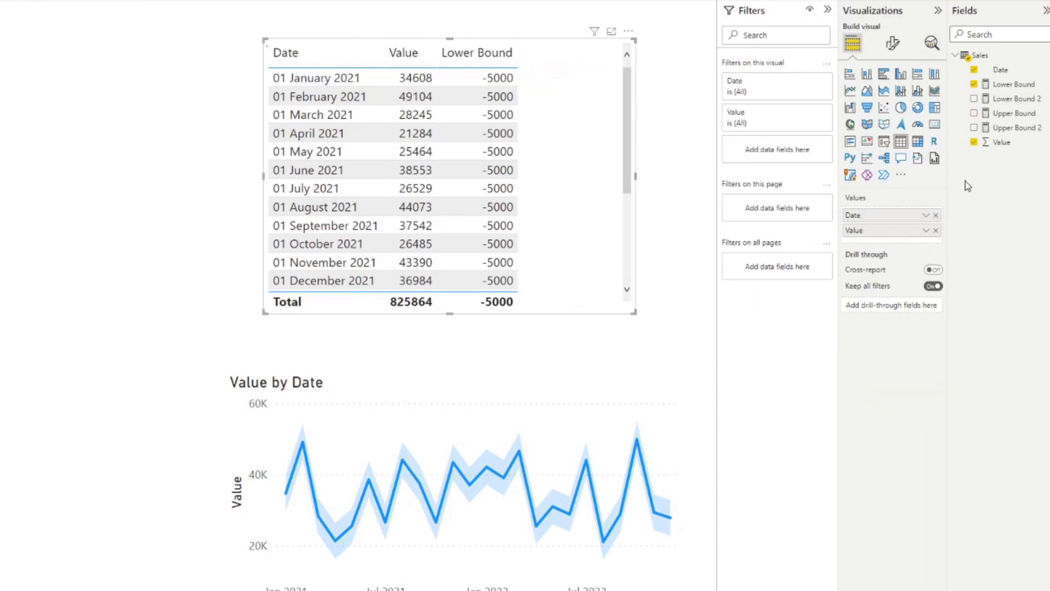
left_click_drag(1007, 128, 905, 236)
left_click_drag(1012, 98, 919, 253)
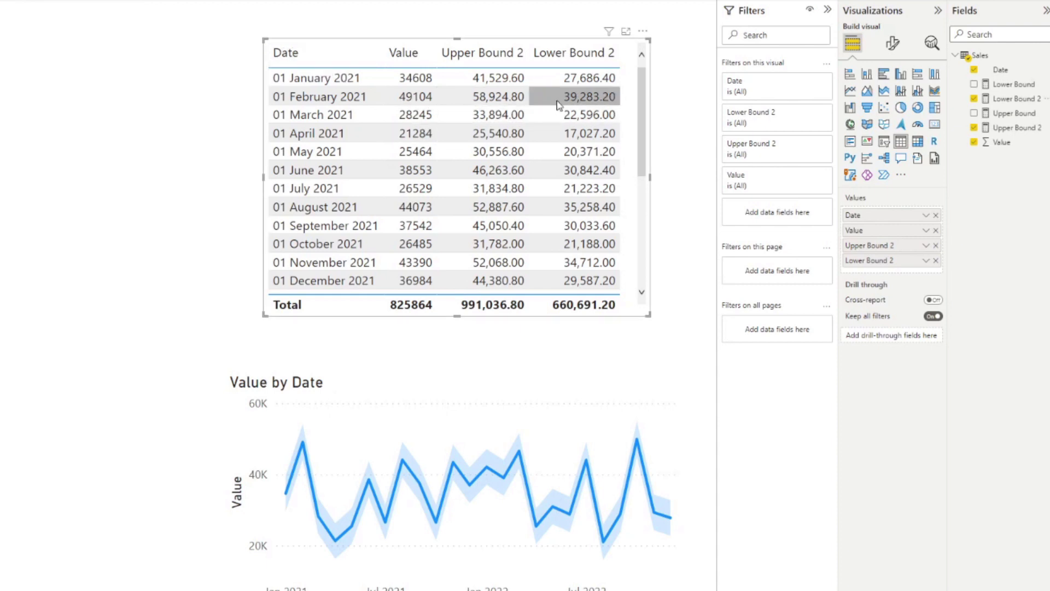
scroll(500, 180, "down", 2)
scroll(495, 225, "up", 2)
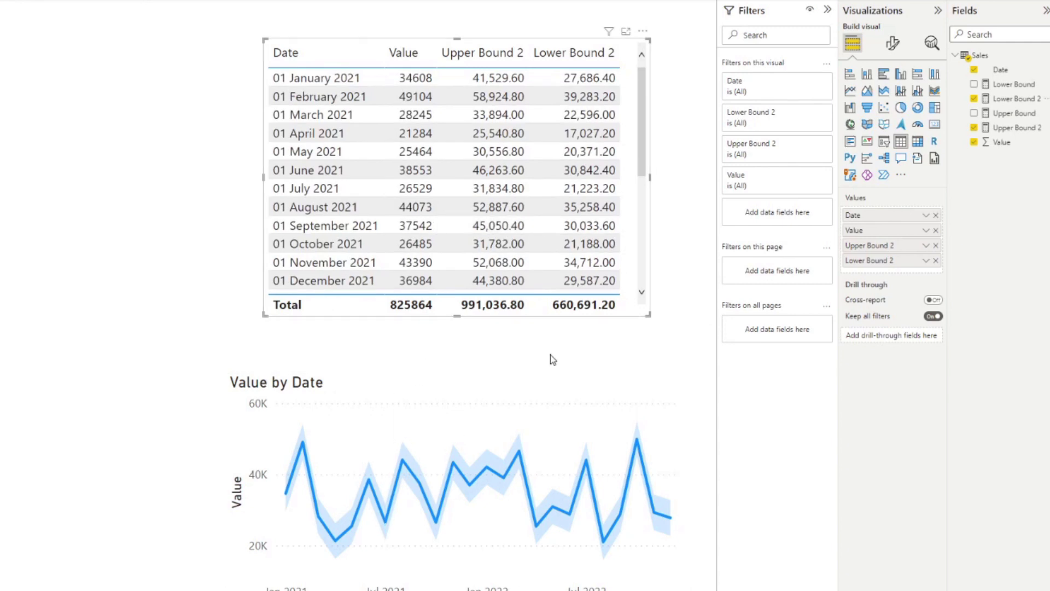
Select the line chart and clear the old Upper Bound and Lower Bound from its error bars
left_click(503, 387)
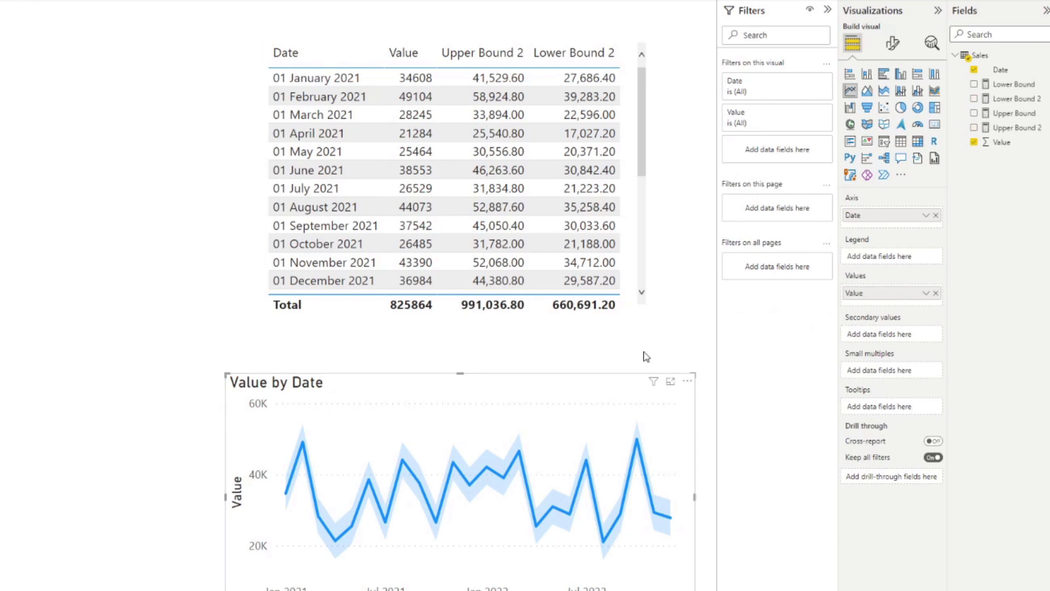
left_click(892, 43)
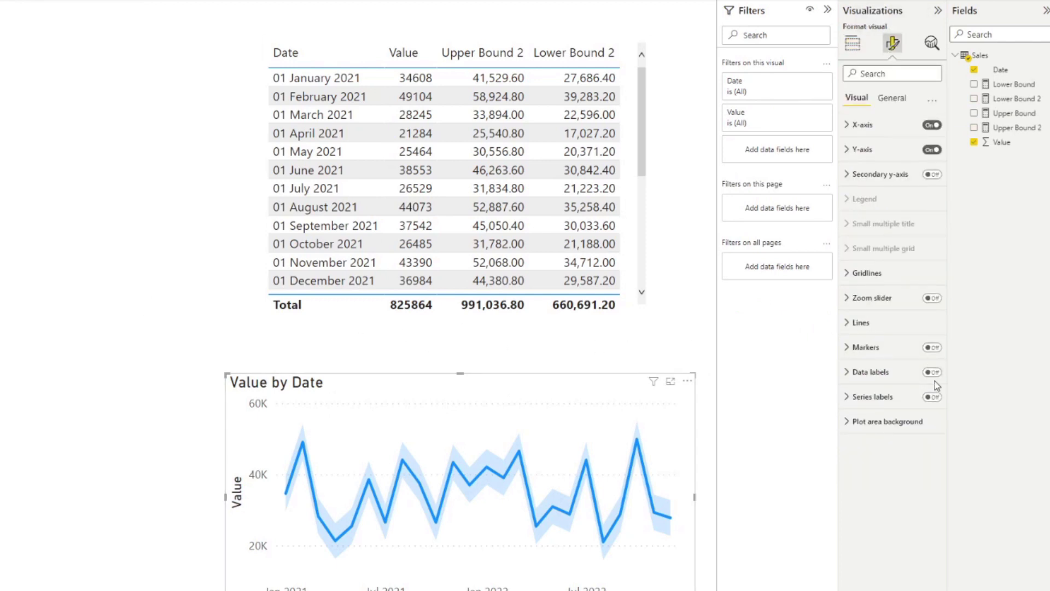
left_click(932, 43)
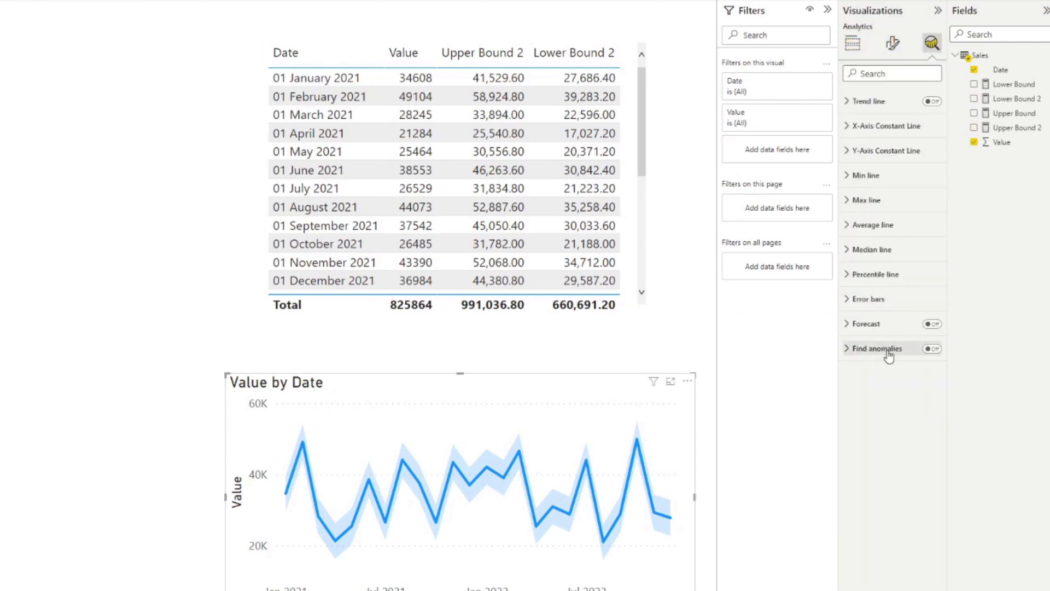
left_click(881, 300)
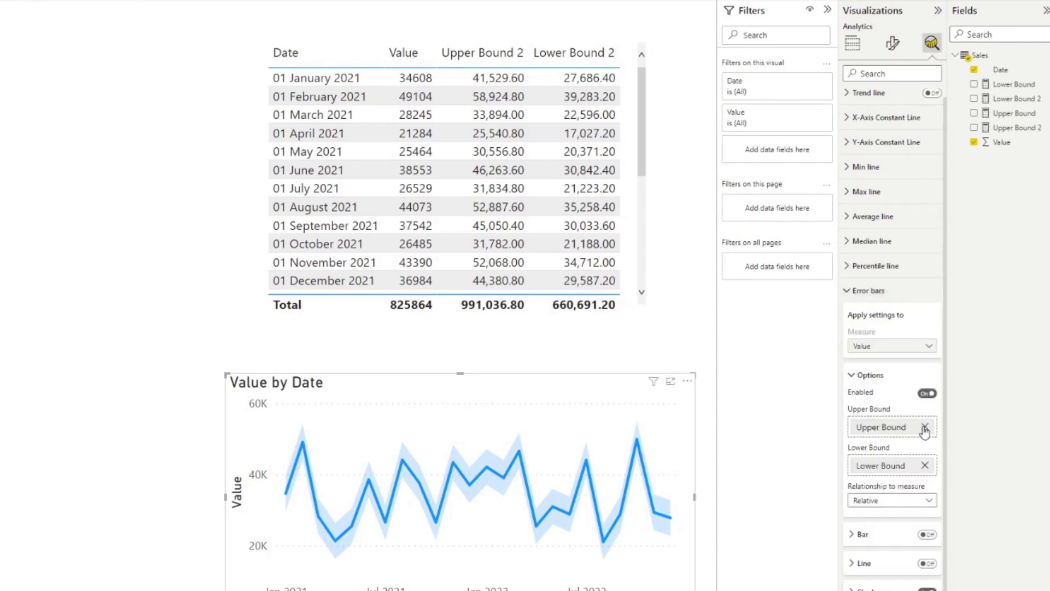
left_click(925, 427)
left_click(924, 466)
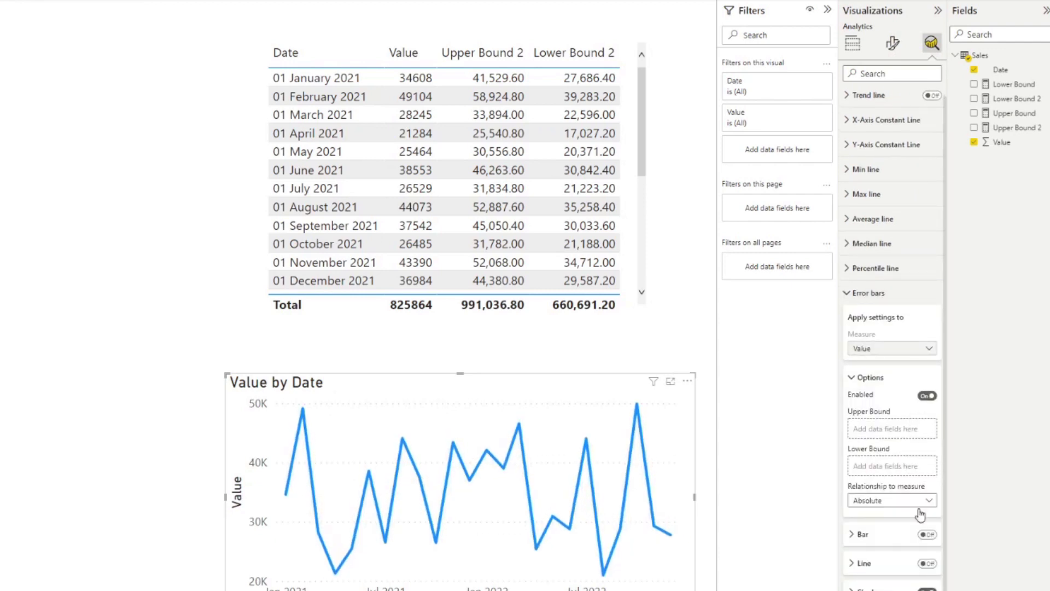
Keep the relationship Absolute and use Upper Bound 2 and Lower Bound 2 as the bounds
left_click(894, 501)
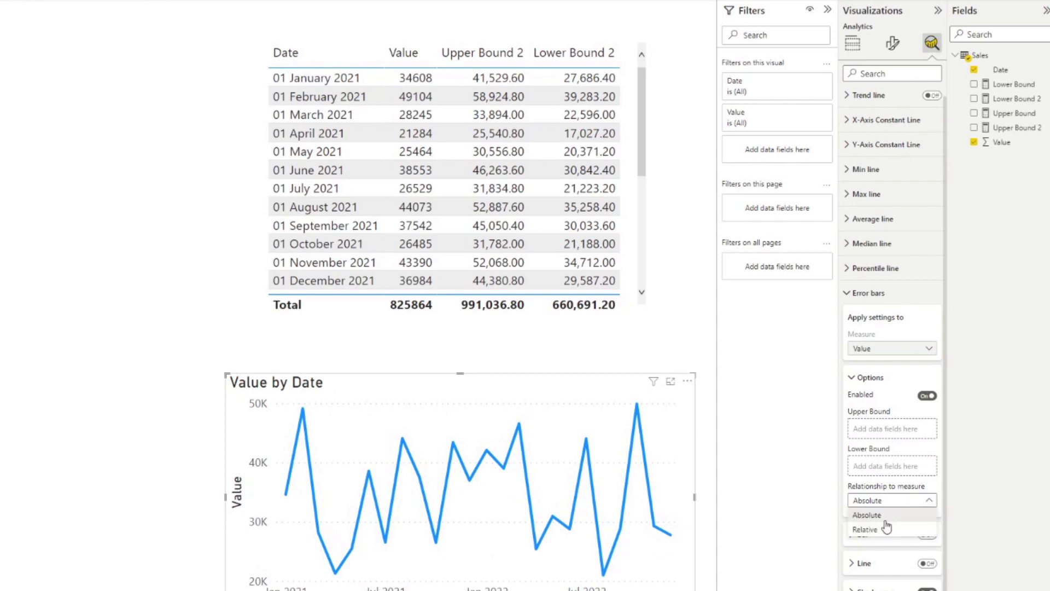
left_click(894, 521)
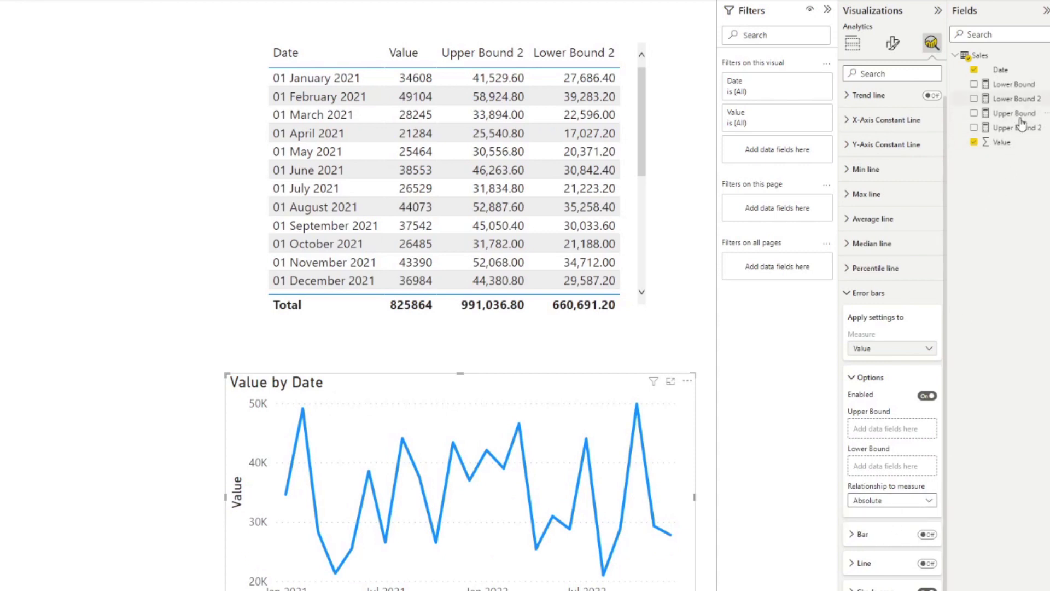
left_click_drag(1015, 127, 891, 429)
left_click_drag(1017, 99, 886, 466)
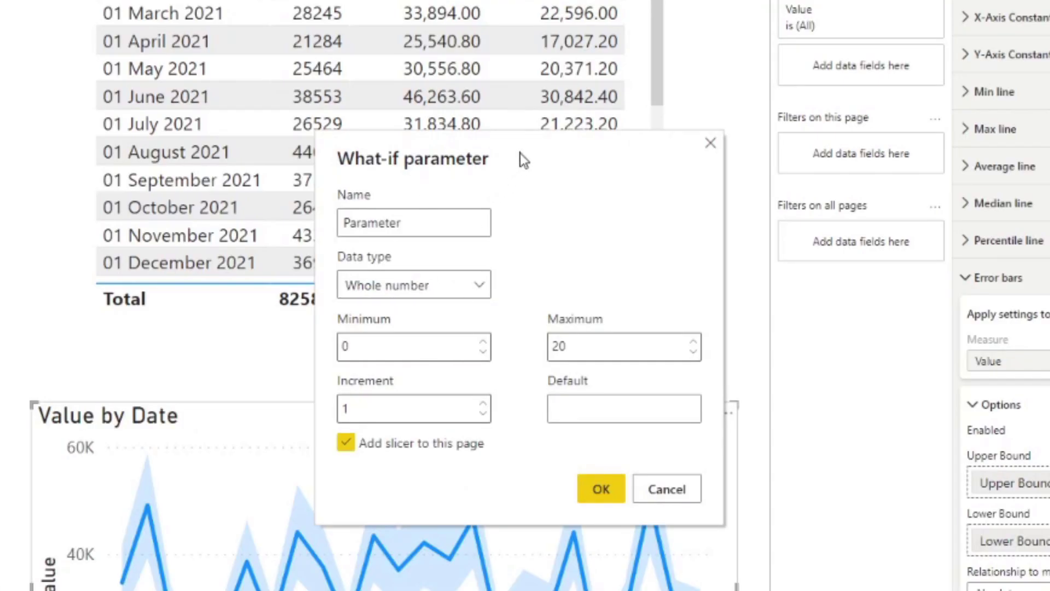
Make the what-if parameter a Decimal number and name it Error Uncertainty
left_click_drag(521, 154, 787, 124)
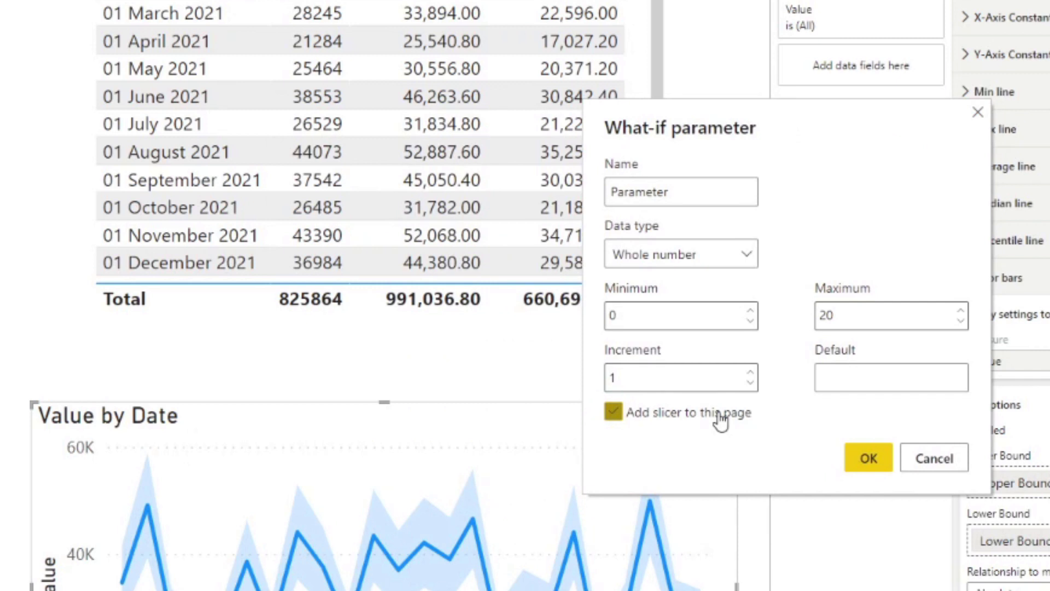
left_click(684, 254)
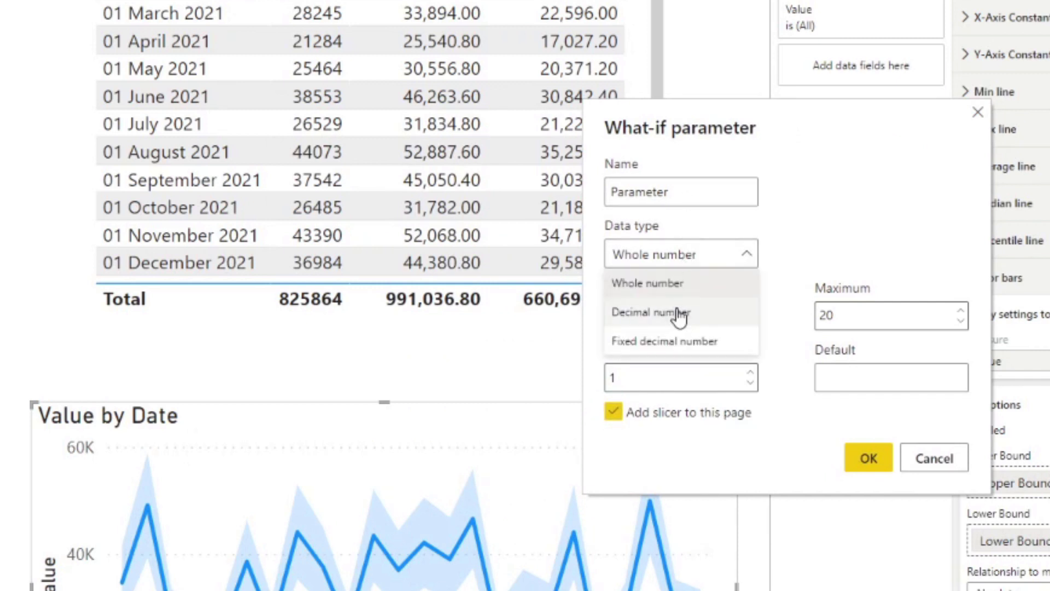
left_click(676, 317)
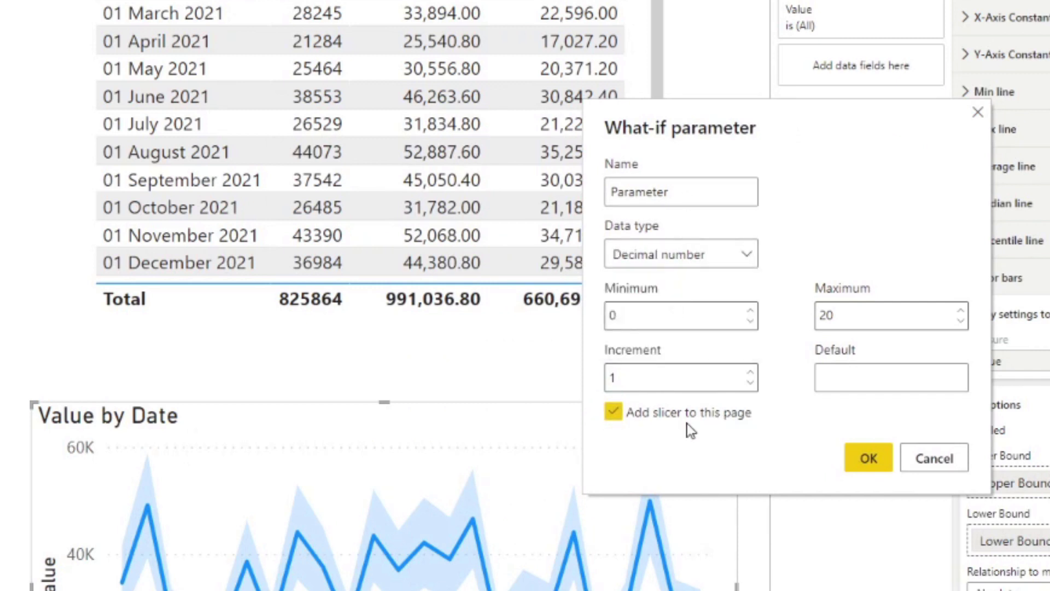
left_click(692, 256)
left_click(776, 245)
double_click(706, 188)
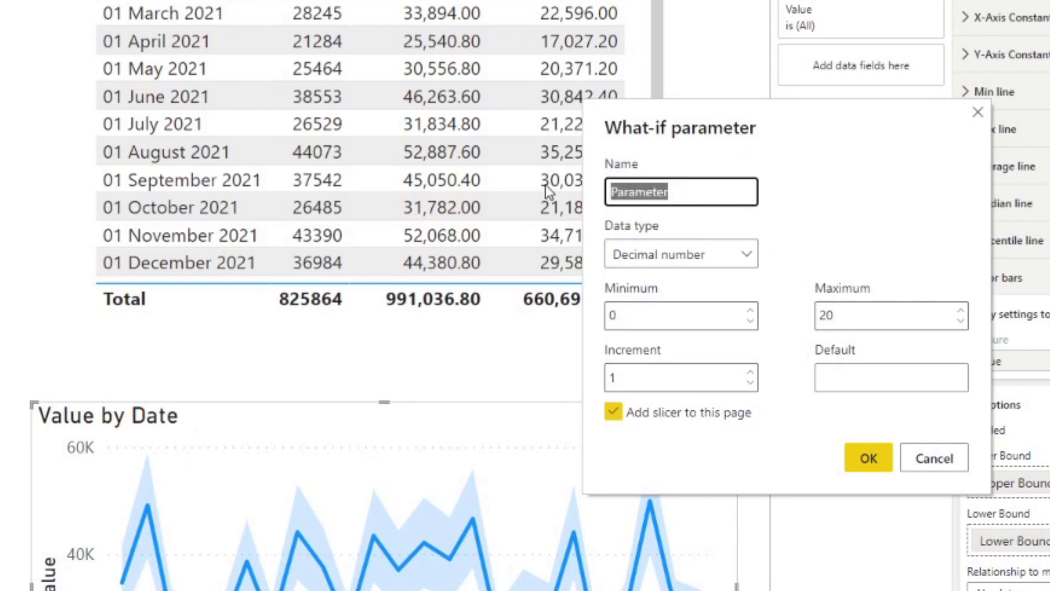
type("Uncertainty")
key("ctrl+a")
type("Error Uncrrtainty")
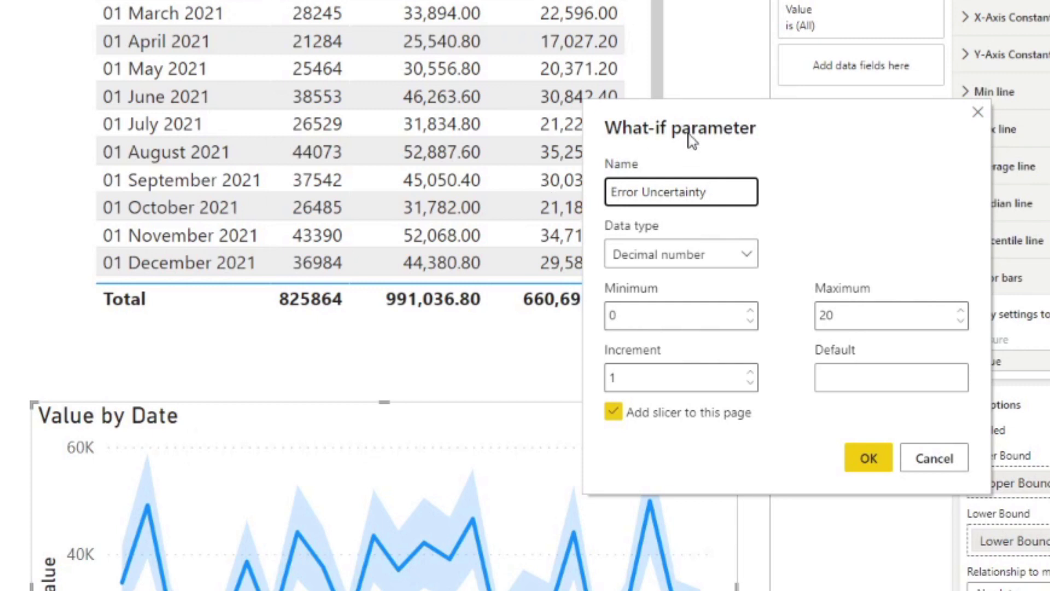
Set maximum 1, increment 0.05 and default 0.2, then create the parameter
left_click_drag(691, 131, 941, 122)
left_click_drag(882, 318, 810, 321)
type("1")
left_click_drag(664, 385, 589, 382)
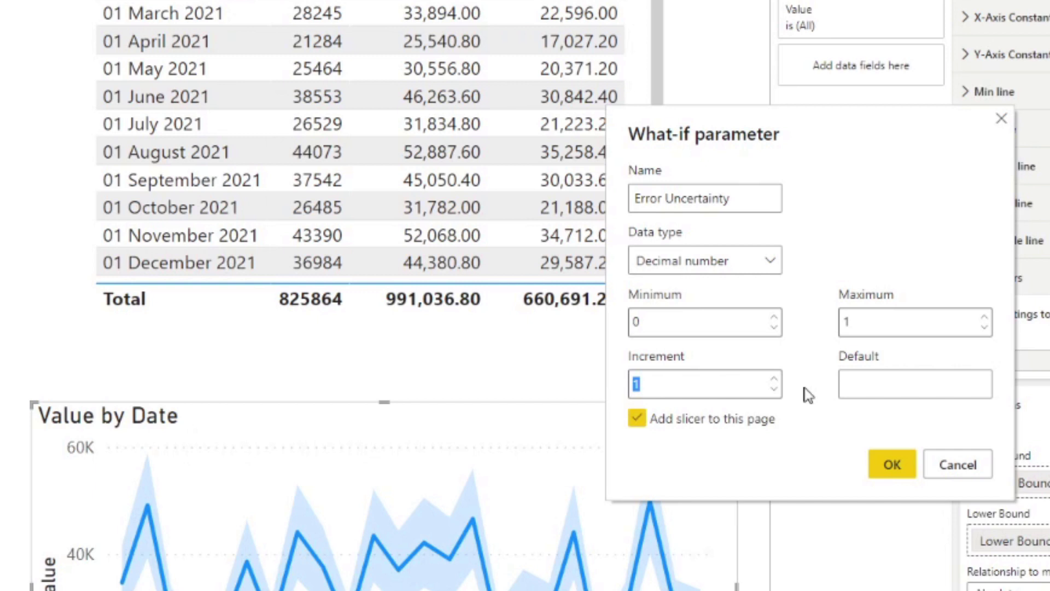
type("0.")
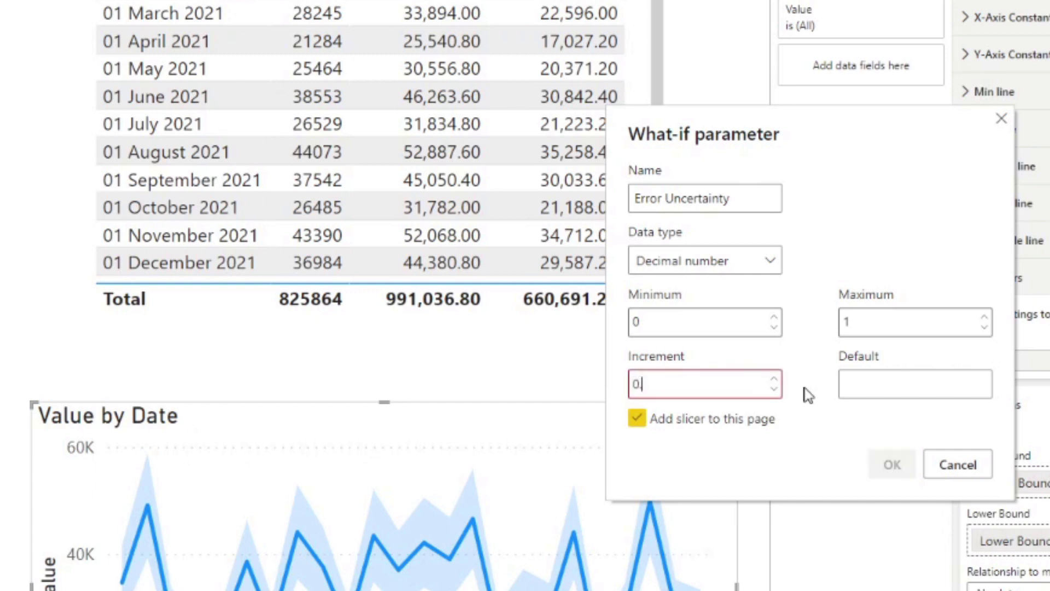
type("05")
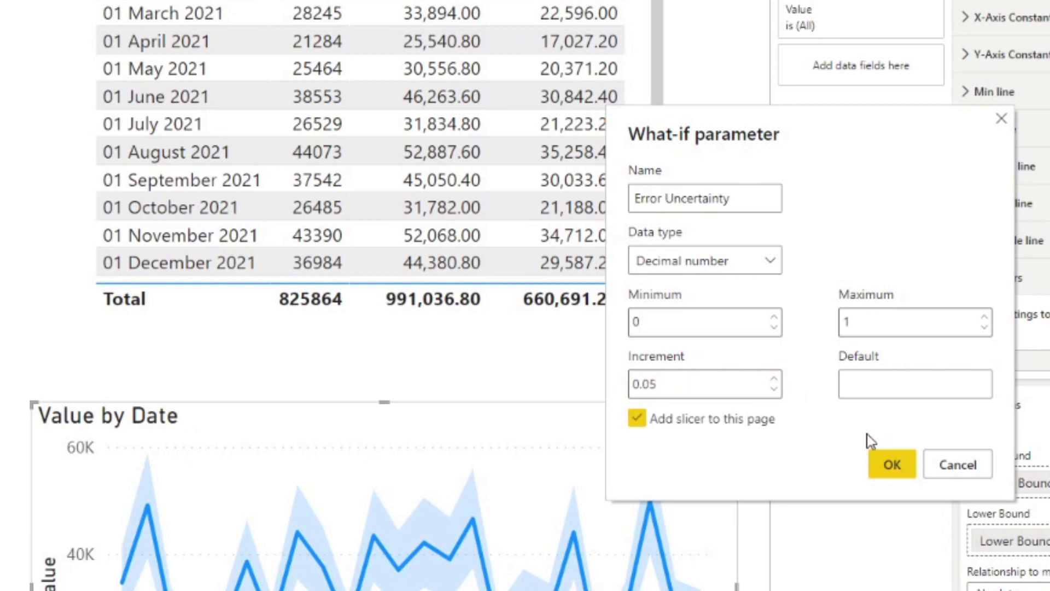
left_click(886, 386)
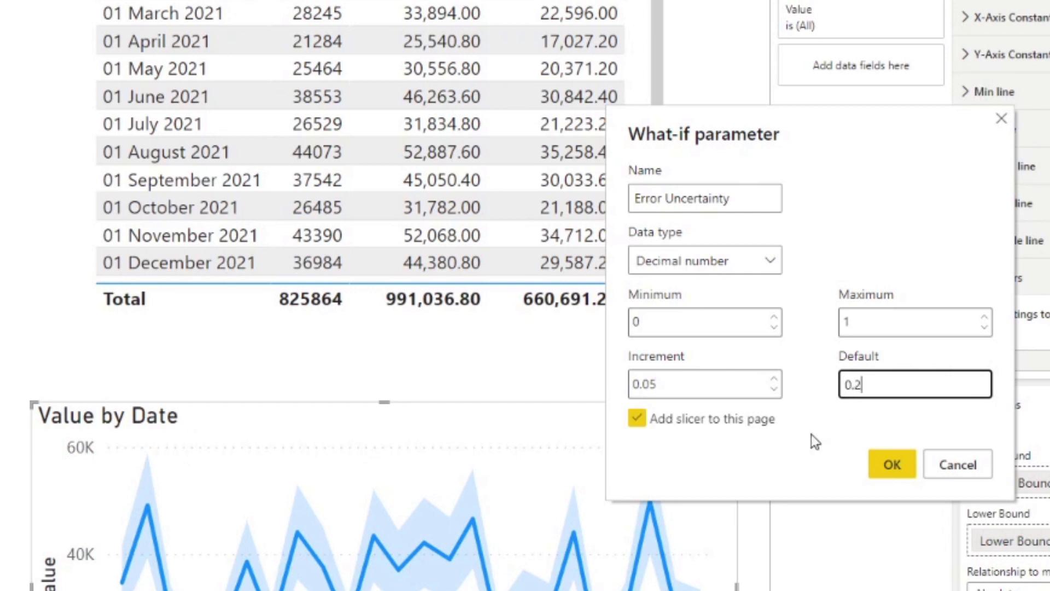
left_click(891, 465)
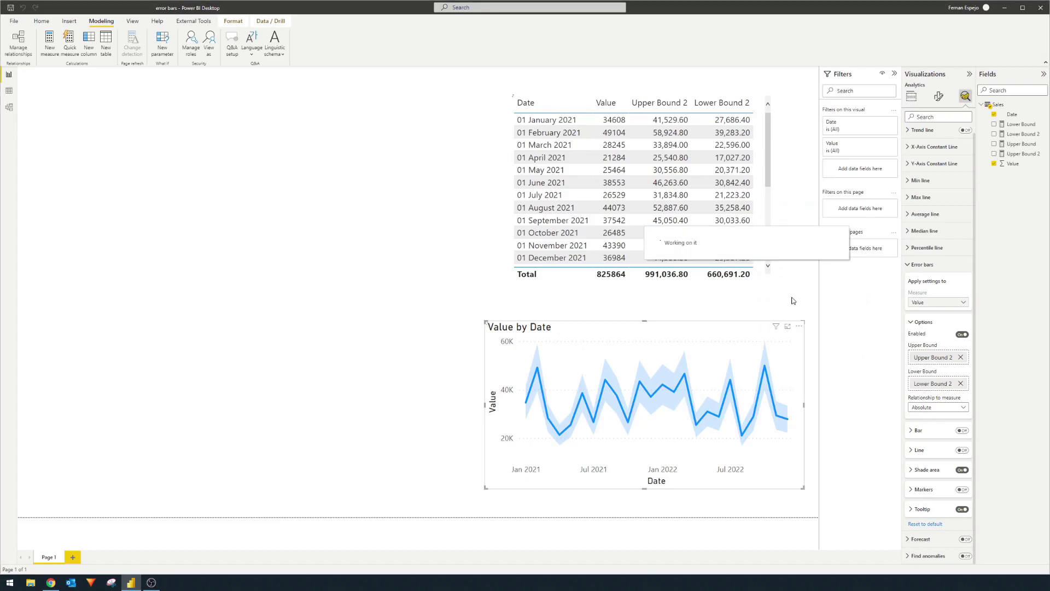
Shorten the Error Uncertainty slicer and centre it below the table visual
left_click(979, 107)
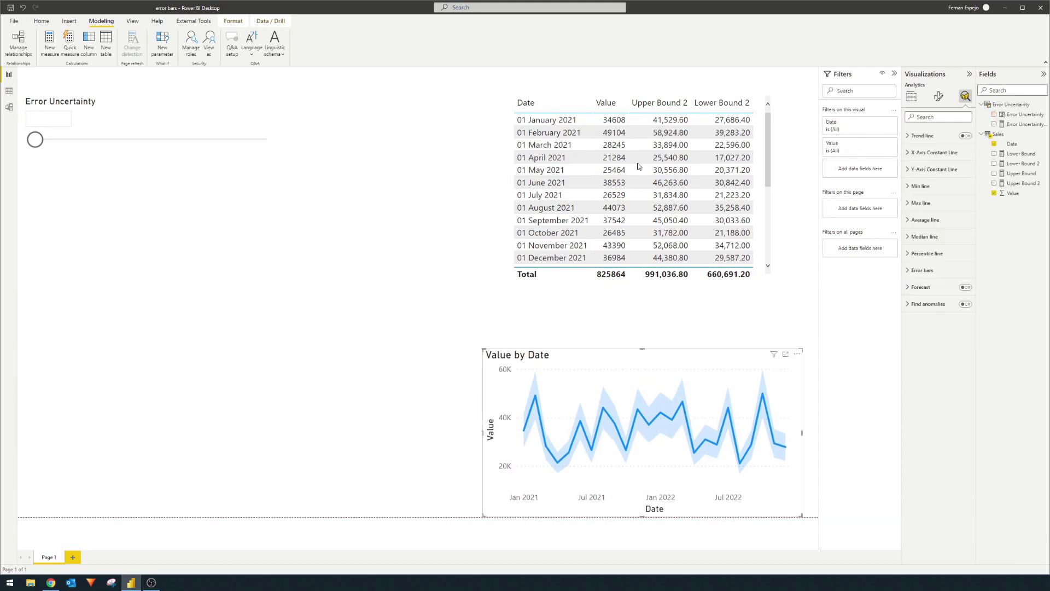
left_click_drag(633, 95, 633, 156)
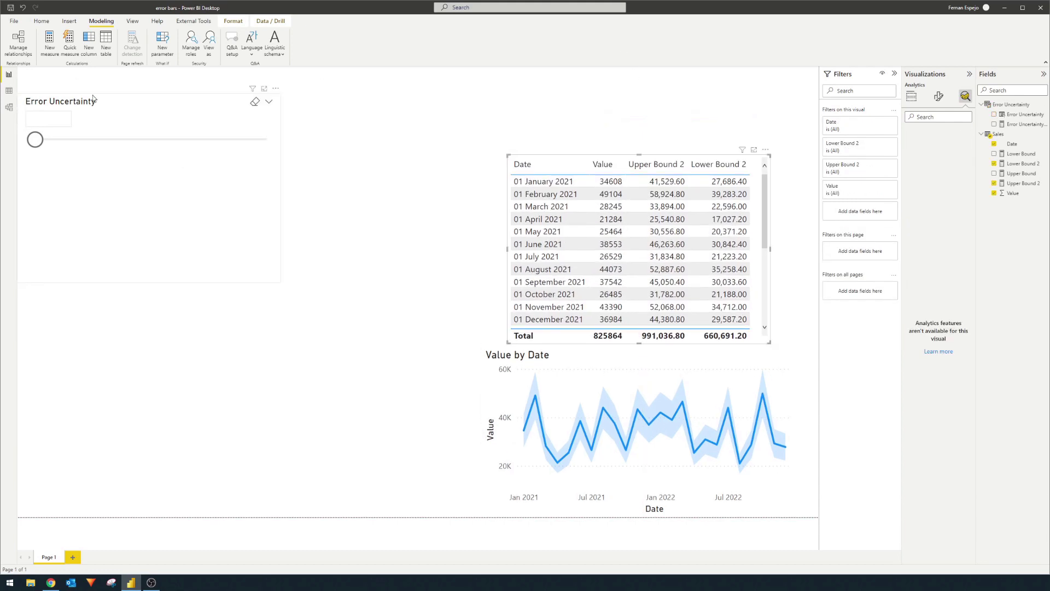
left_click_drag(162, 277, 644, 256)
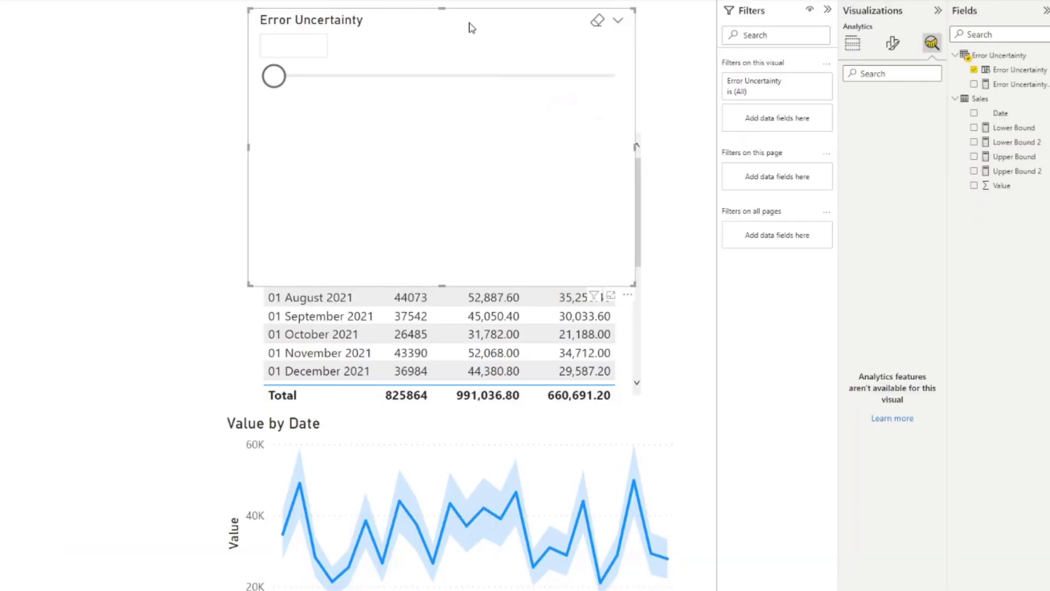
left_click_drag(649, 82, 300, 222)
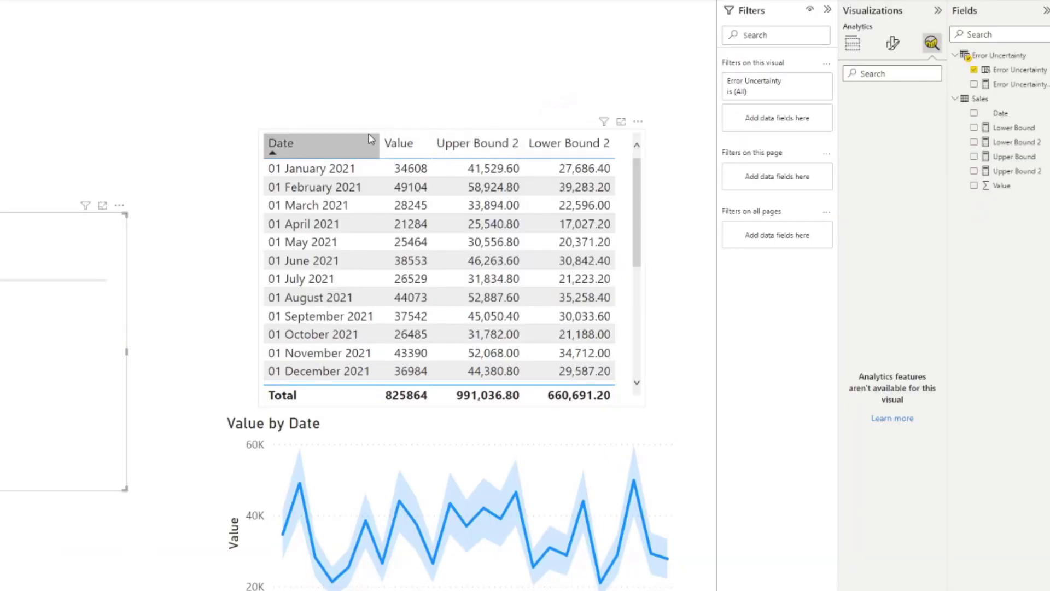
left_click_drag(387, 134, 406, 21)
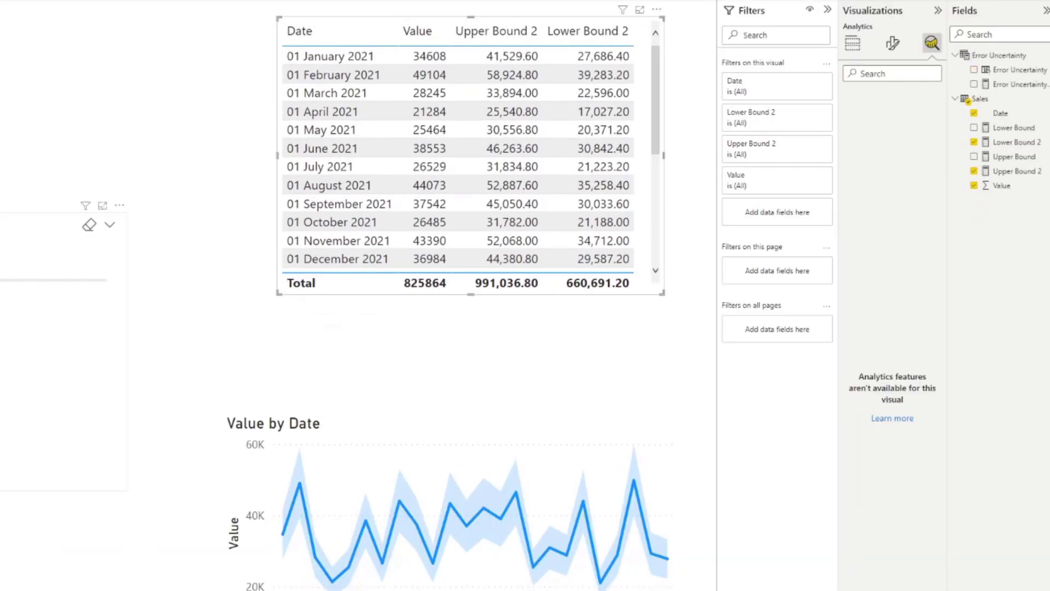
left_click(63, 328)
left_click_drag(125, 488, 127, 318)
left_click_drag(5, 227, 487, 304)
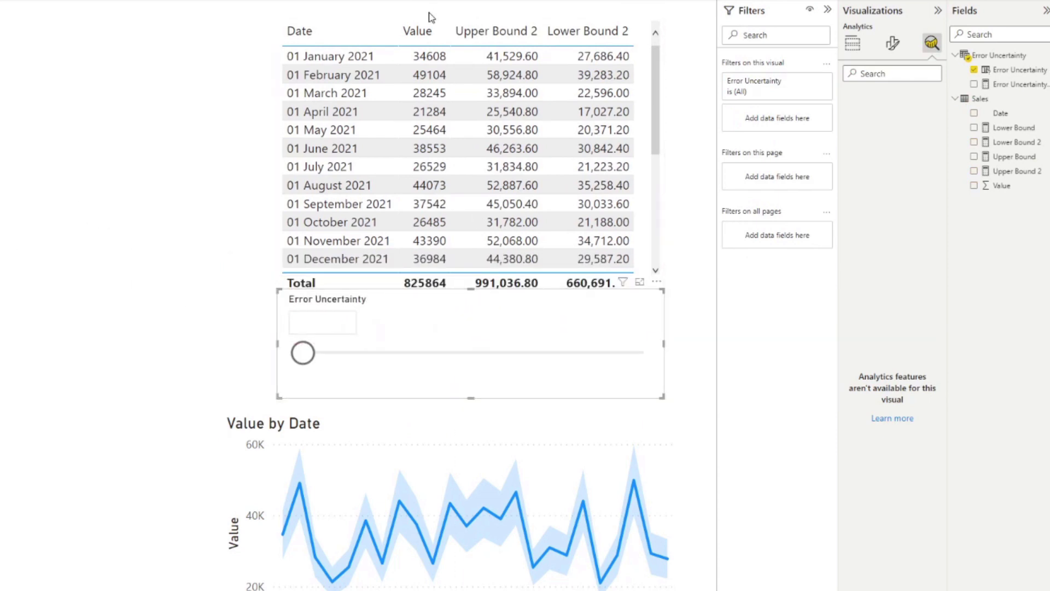
Delete the table visual, then stack the slicer above the Value by Date line chart
left_click_drag(413, 28, 2, 97)
key("Delete")
left_click(399, 334)
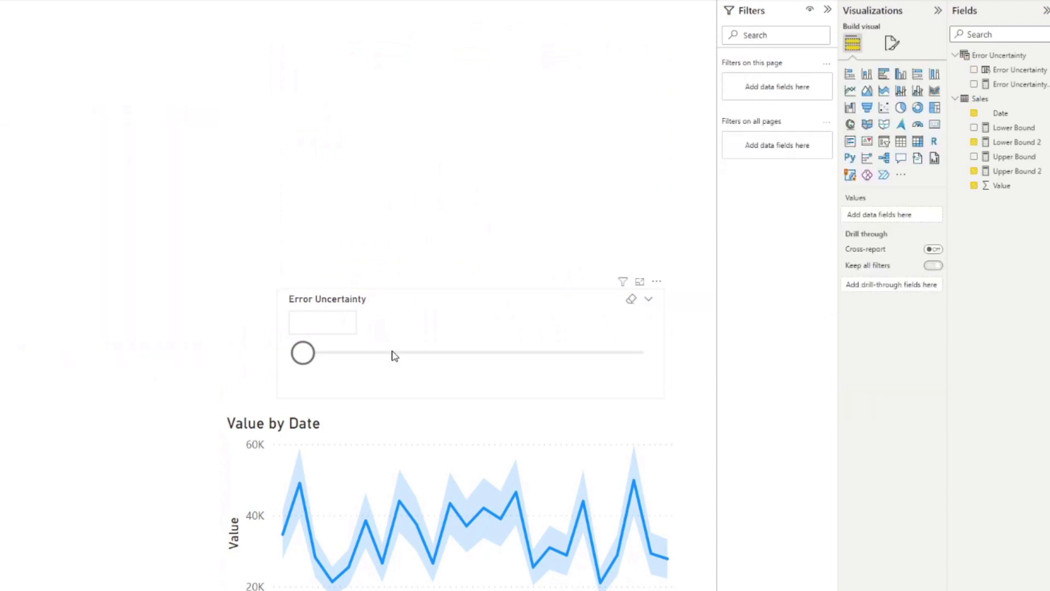
left_click_drag(402, 274, 414, 100)
left_click(418, 419)
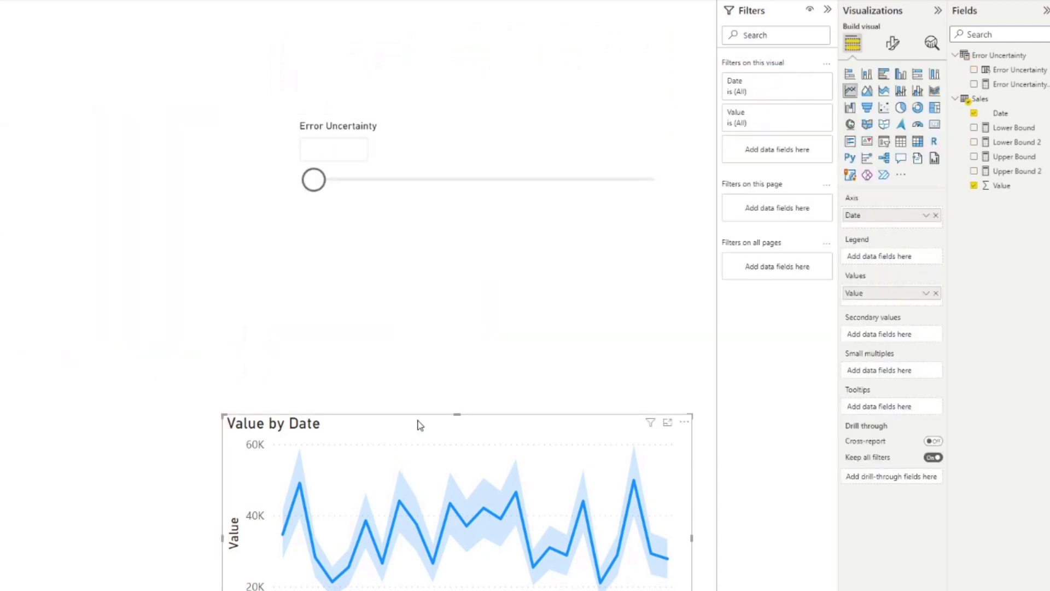
left_click_drag(418, 419, 431, 226)
Set the Error Uncertainty slicer to 0.15
left_click_drag(359, 184, 367, 180)
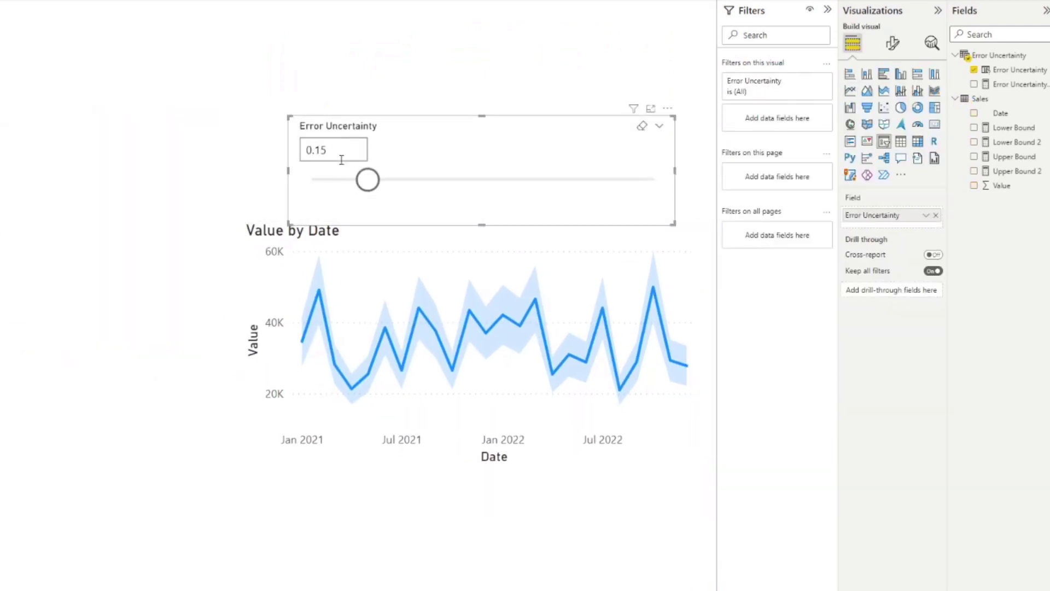
left_click(323, 157)
left_click(659, 99)
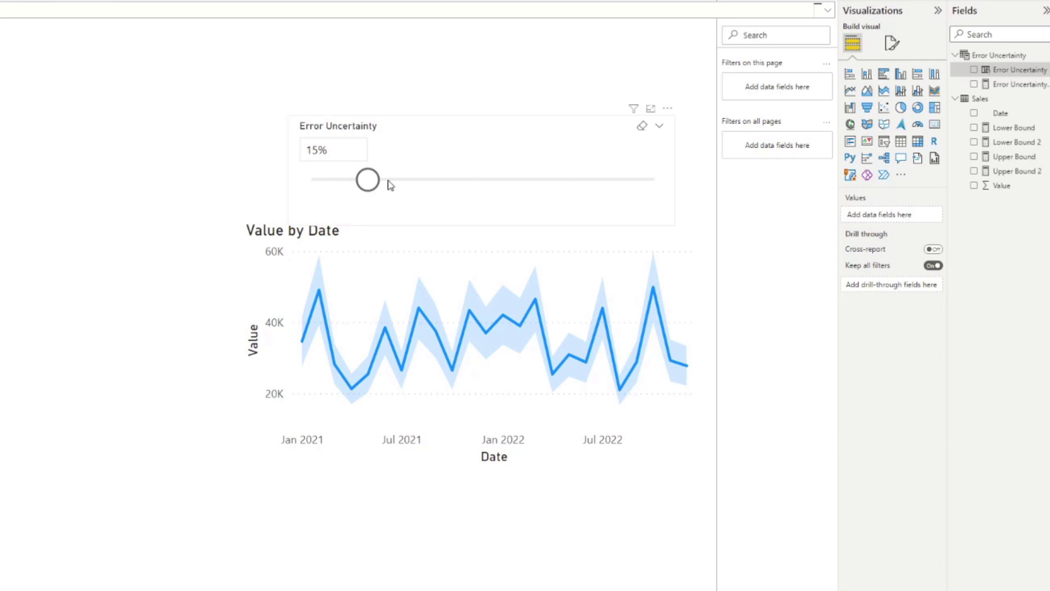
Raise the uncertainty slider and add an Error Uncertainty Value chart at the top left
left_click(411, 129)
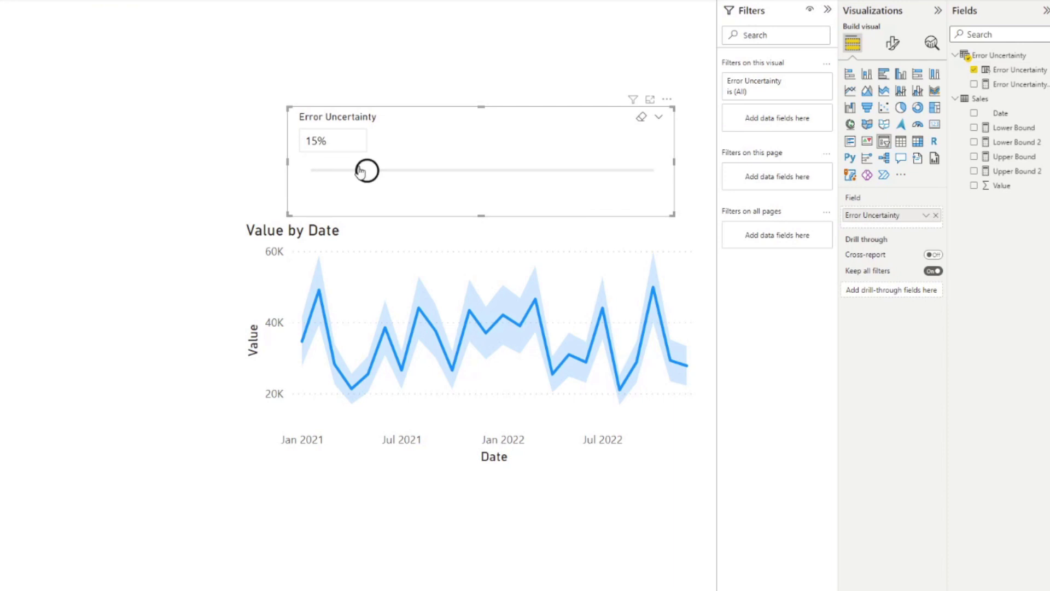
left_click_drag(361, 171, 529, 172)
left_click_drag(1006, 84, 82, 83)
left_click_drag(150, 147, 9, 66)
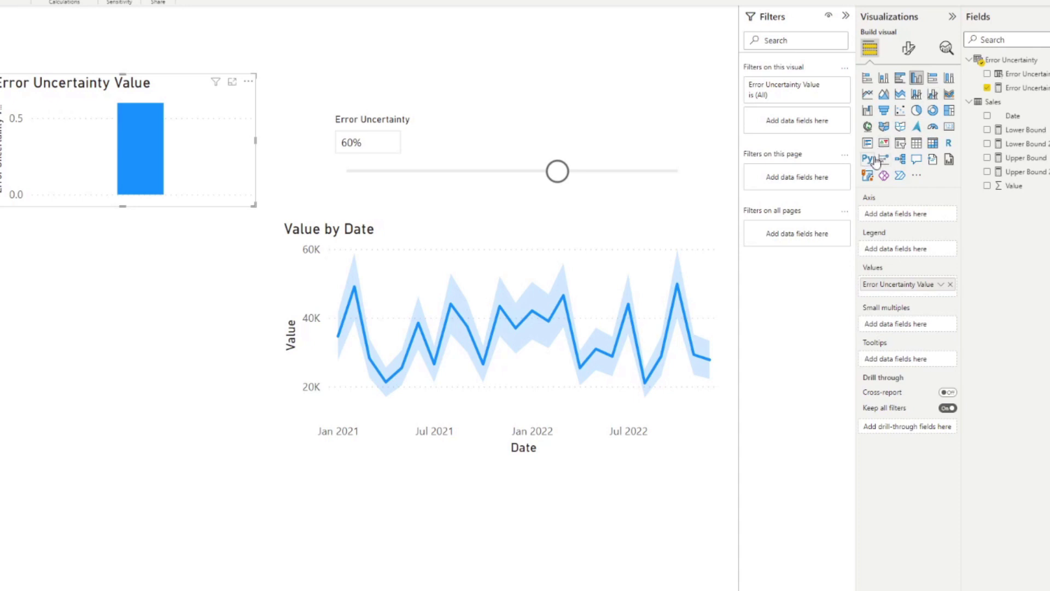
Switch the chart to a Card and test it against the slicer, ending at 20%
left_click(949, 128)
left_click(557, 171)
left_click_drag(543, 178, 575, 173)
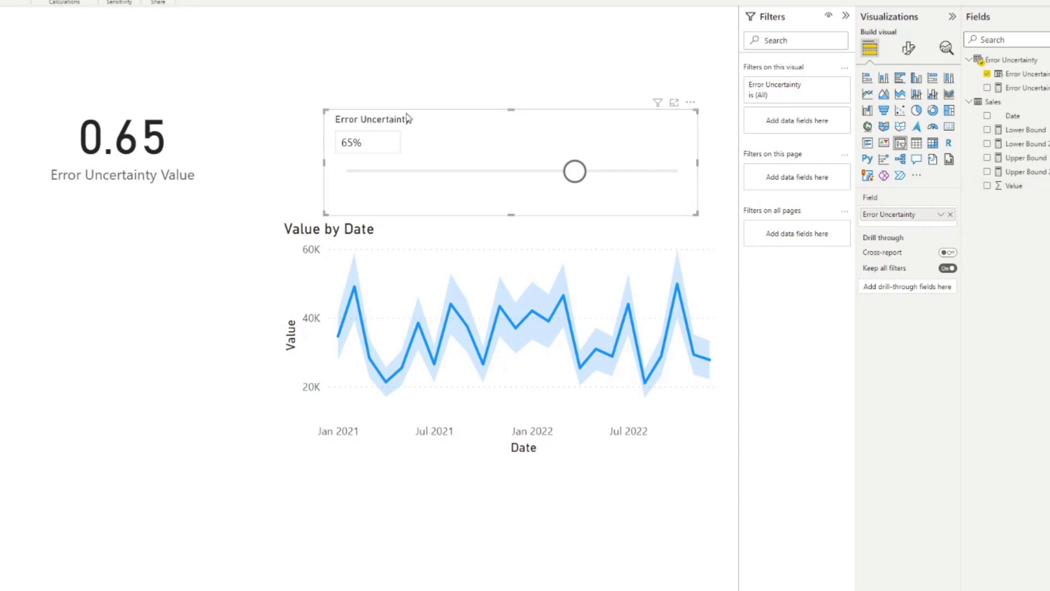
left_click_drag(574, 172, 418, 172)
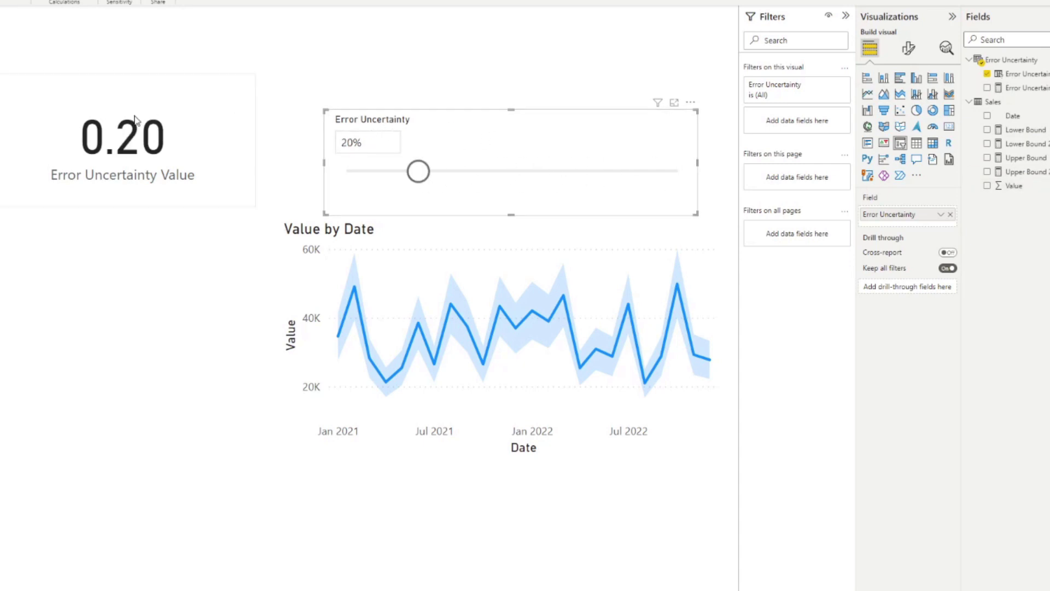
Delete the Error Uncertainty Value card
left_click(137, 137)
key("Delete")
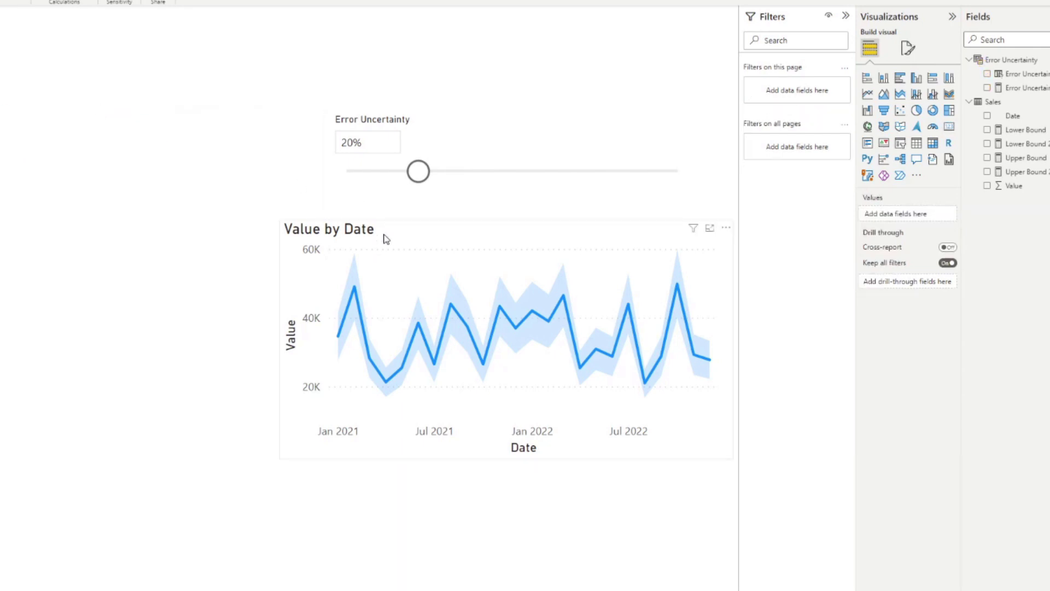
left_click(382, 237)
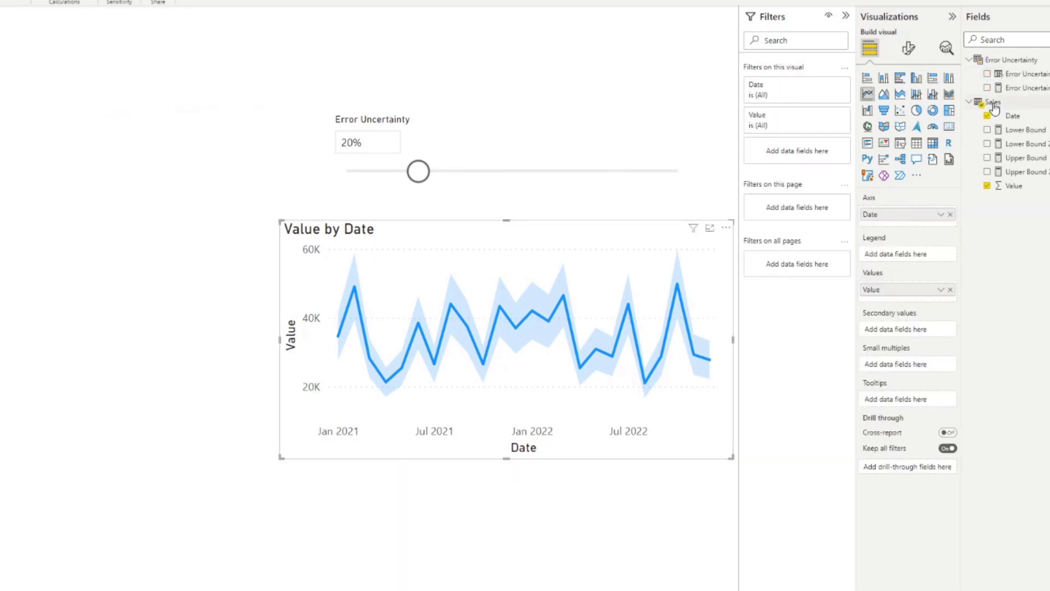
left_click(273, 99)
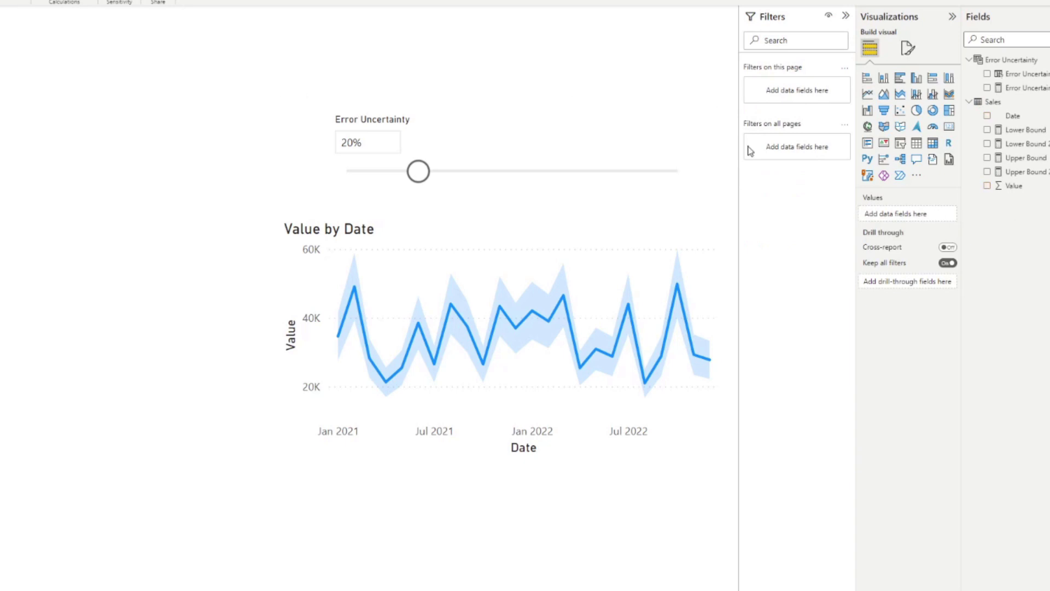
In Upper Bound 2, replace 0.2 with 'Error Uncertainty'[Error Uncertainty Value]
left_click(1039, 172)
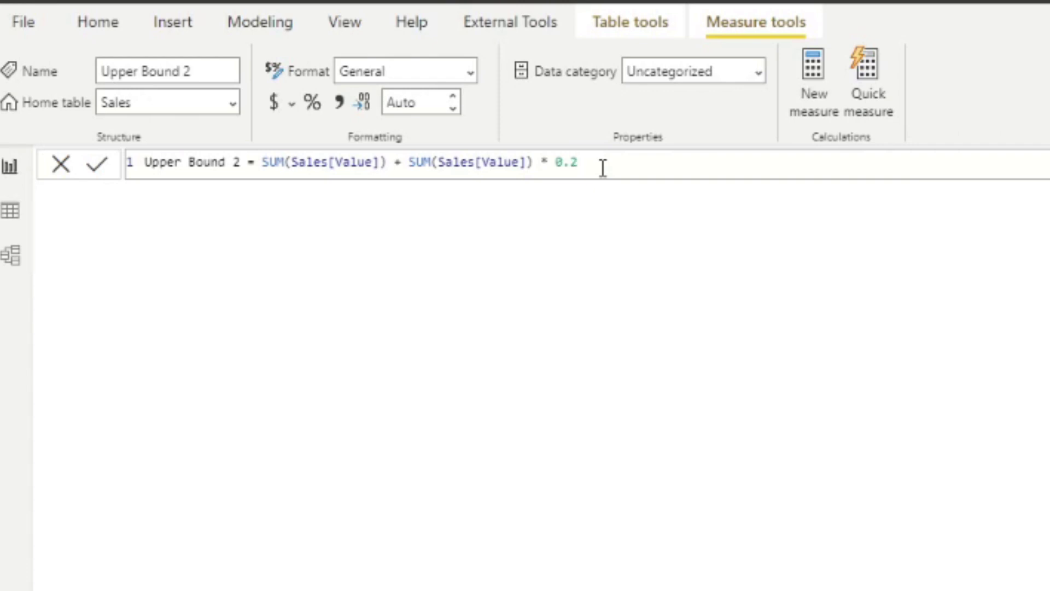
left_click_drag(579, 162, 554, 162)
key("BackSpace")
type("Eror")
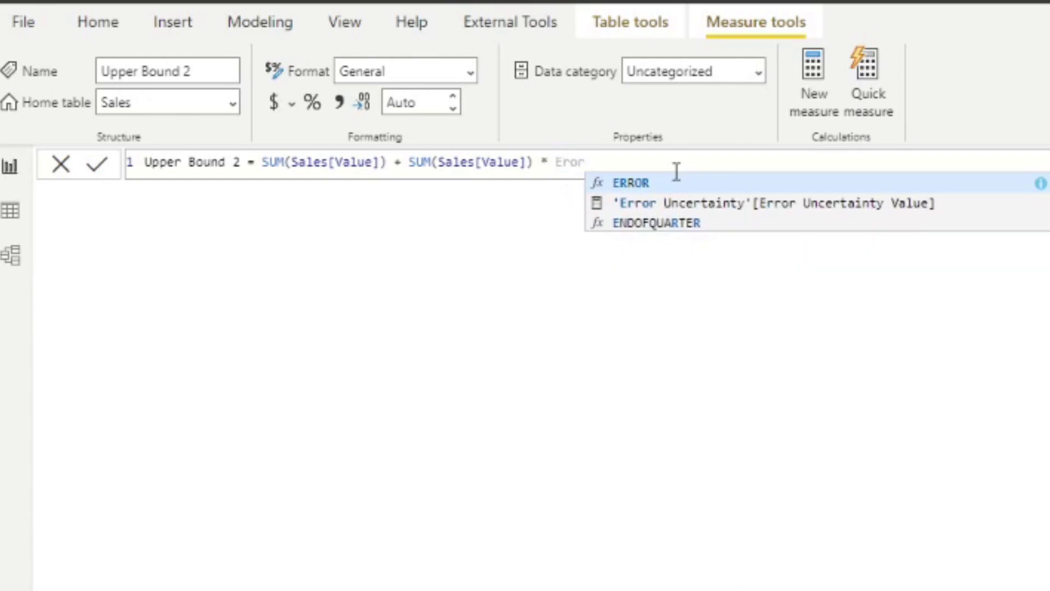
key("Down")
key("Tab")
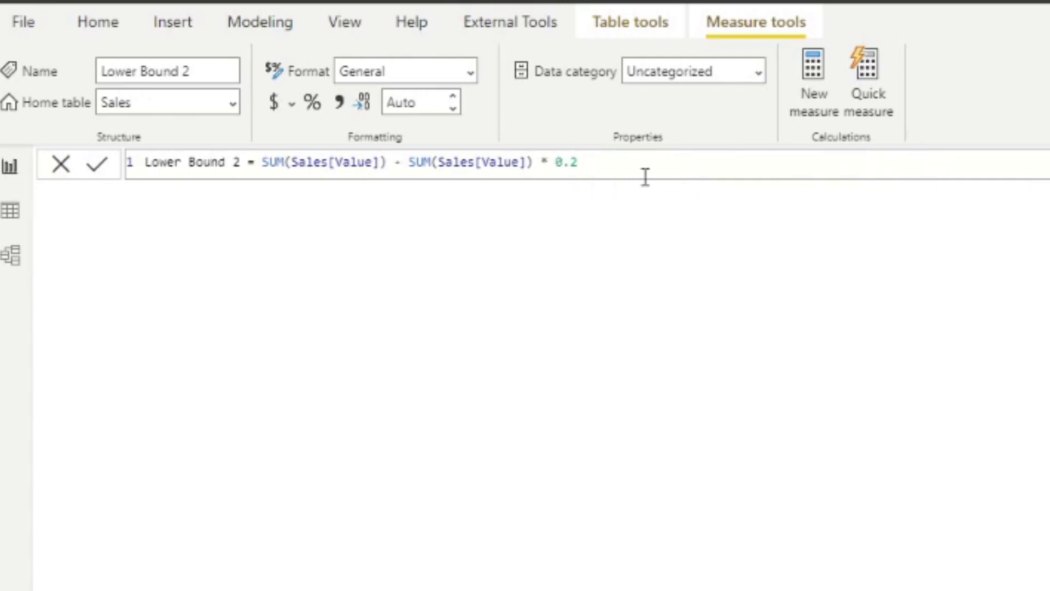
In Lower Bound 2, replace 0.2 with 'Error Uncertainty'[Error Uncertainty Value]
left_click_drag(576, 163, 557, 163)
type("Error")
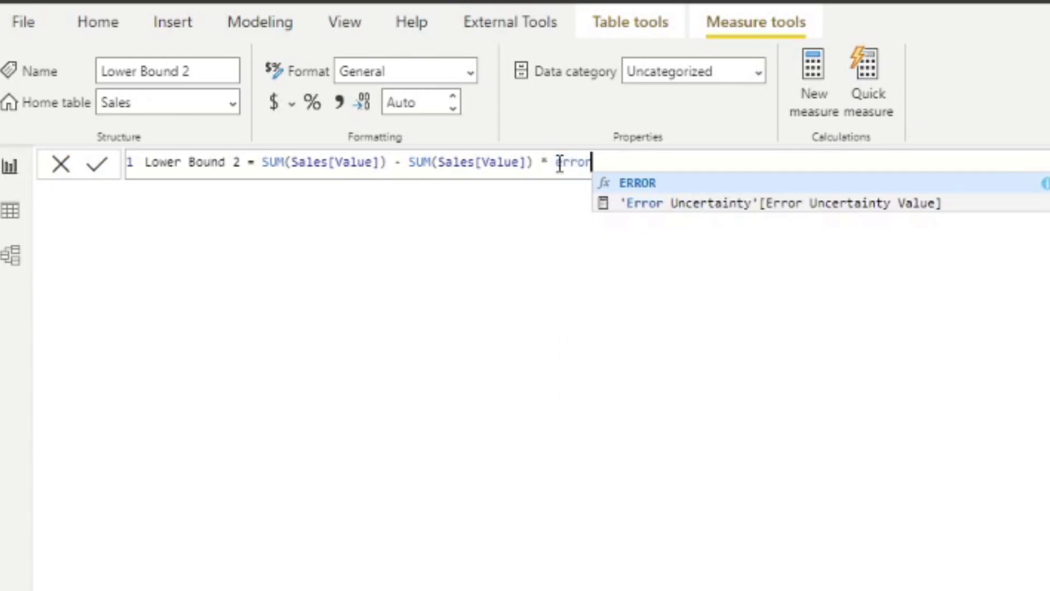
key("Down")
key("Tab")
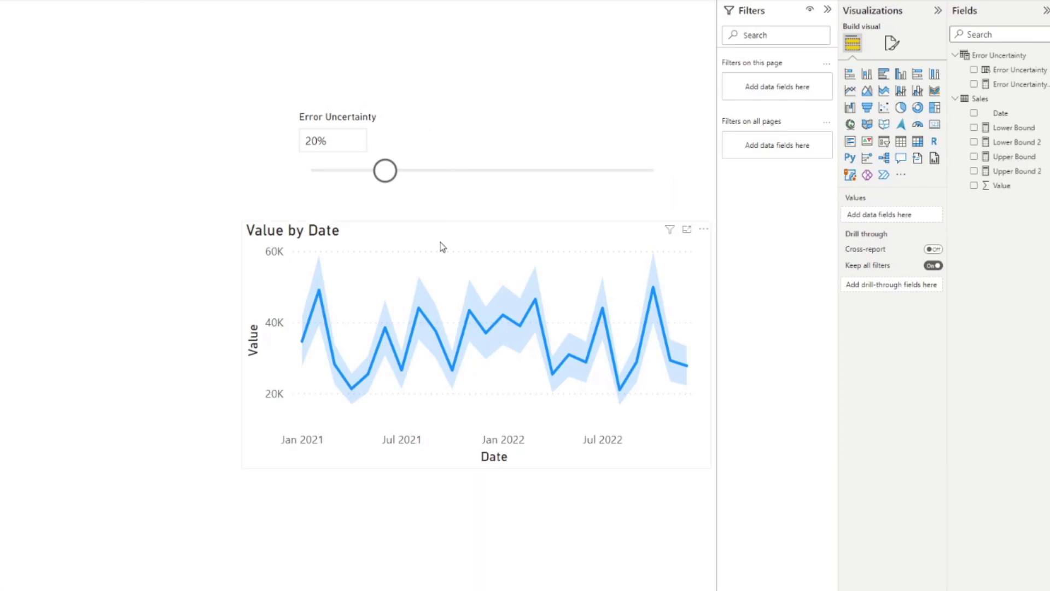
left_click_drag(391, 182, 363, 188)
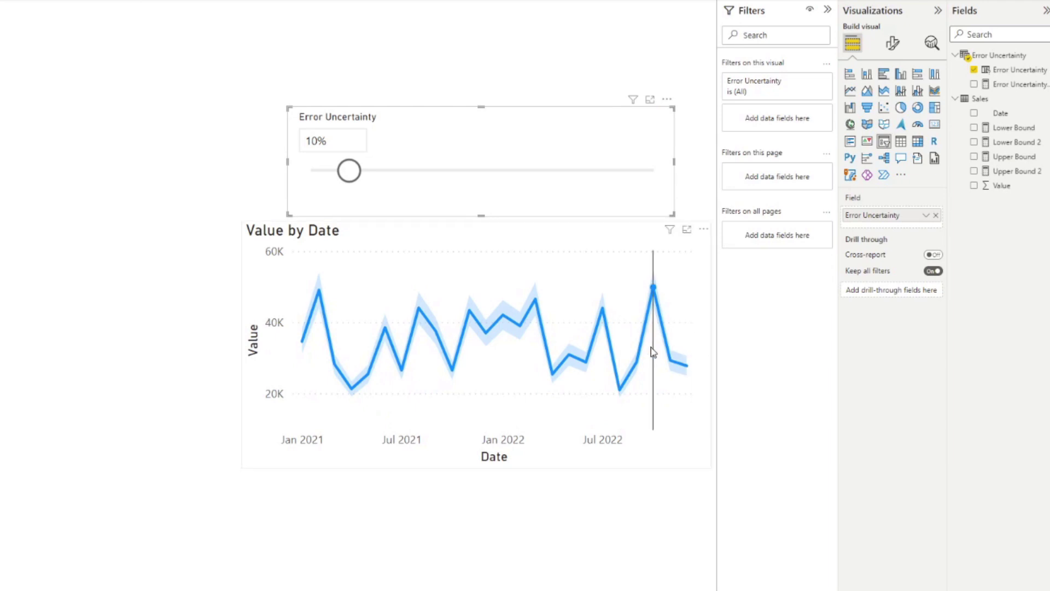